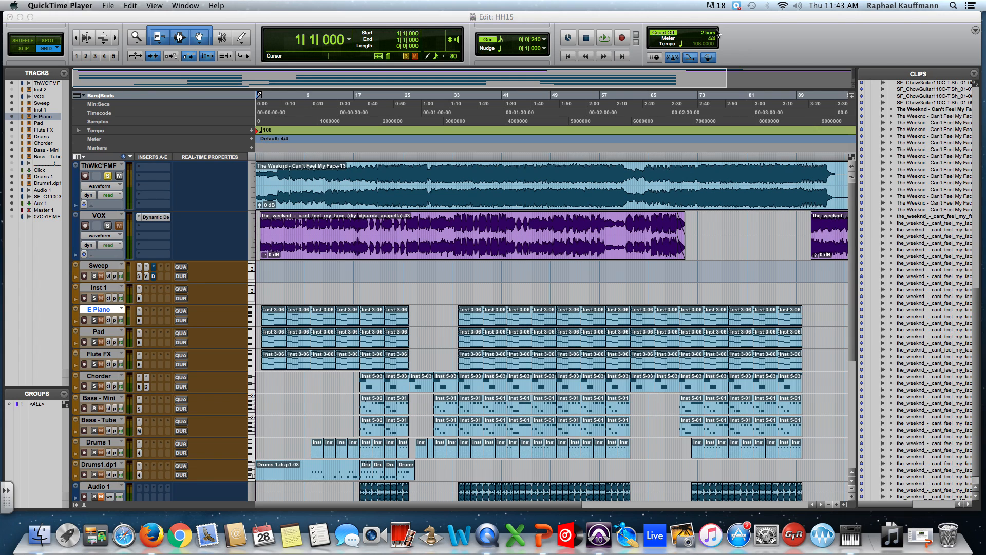
Show the floating Transport window and place it over the first audio track near the start of the timeline.
{"action": "left_click", "coordinate": [541, 24]}
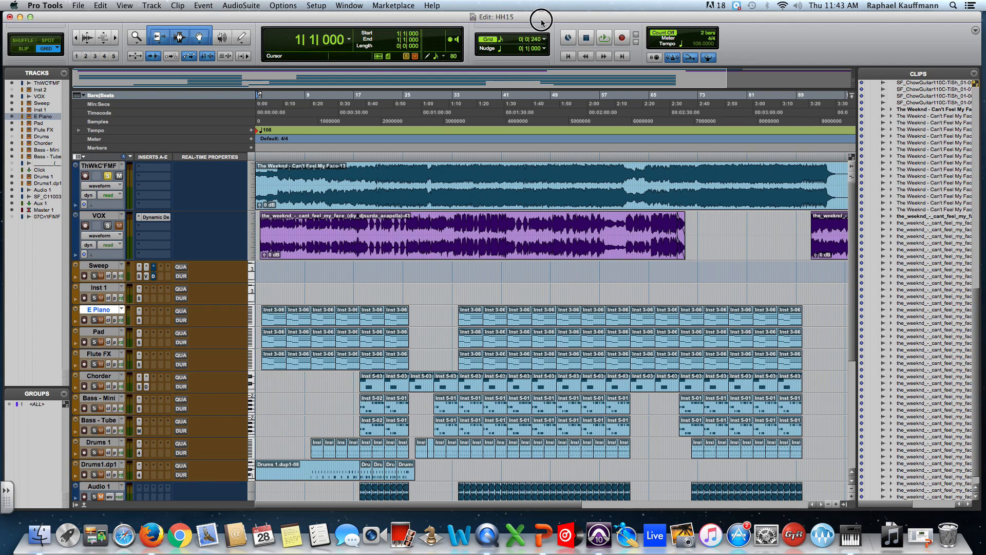
{"action": "left_click", "coordinate": [349, 5]}
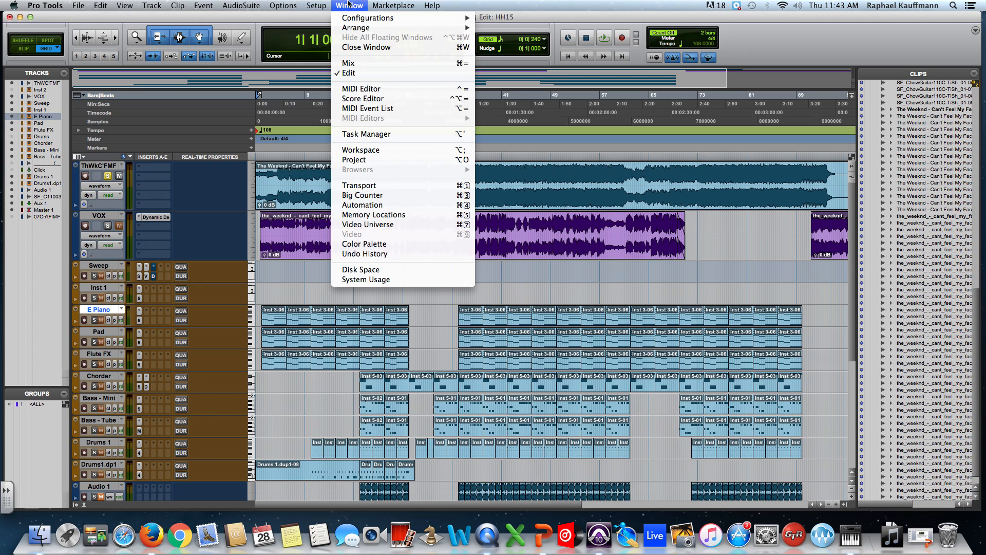
{"action": "left_click", "coordinate": [402, 188]}
{"action": "left_click_drag", "start_coordinate": [709, 443], "coordinate": [351, 140]}
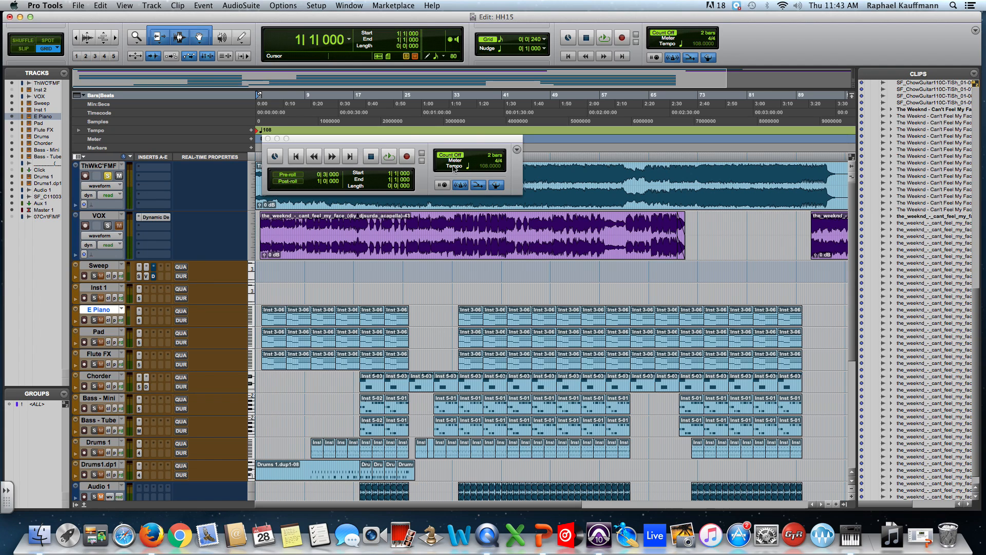
Show and hide the Synchronization section of the Transport window, and do the same with its Counters section.
{"action": "left_click", "coordinate": [517, 150]}
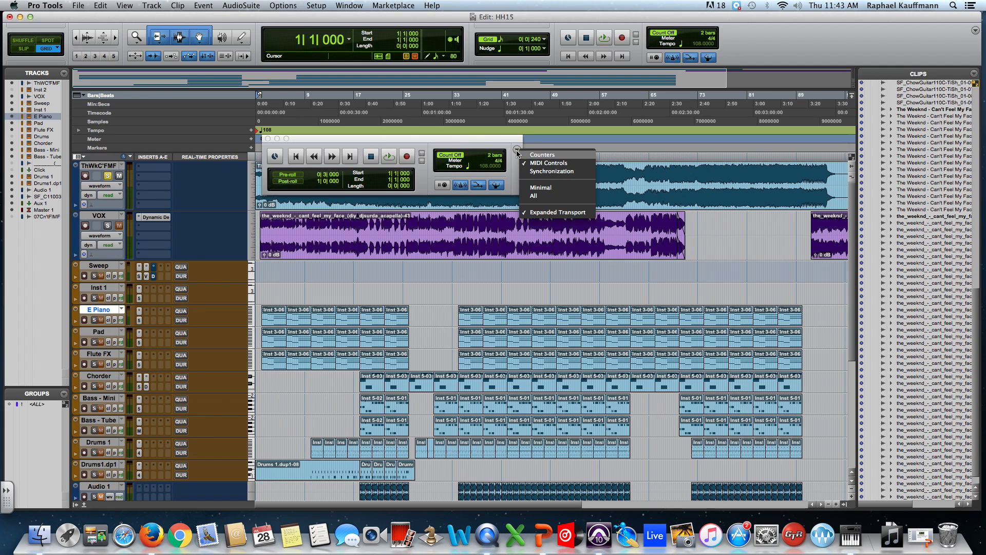
{"action": "left_click", "coordinate": [545, 171]}
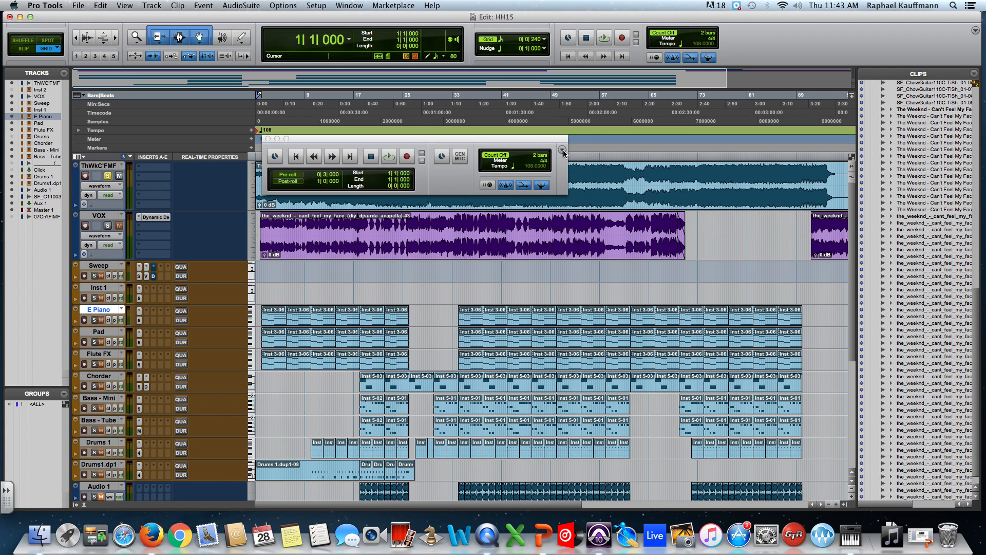
{"action": "left_click", "coordinate": [562, 150]}
{"action": "left_click", "coordinate": [580, 171]}
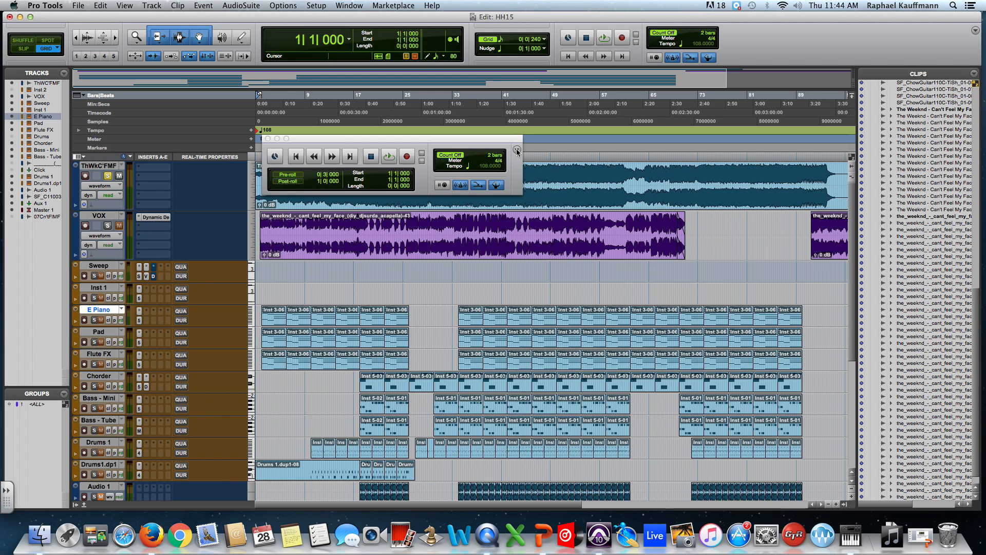
{"action": "left_click", "coordinate": [517, 150]}
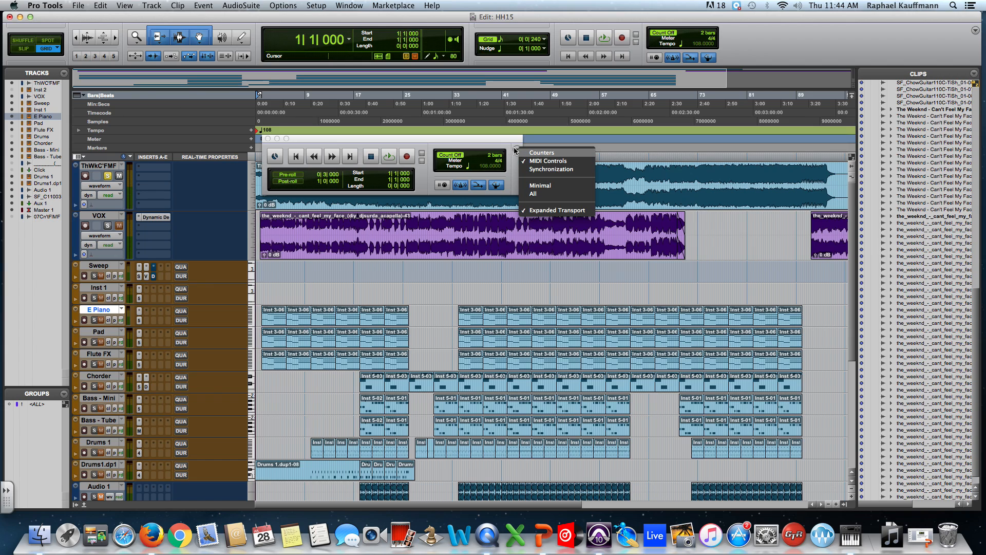
{"action": "left_click", "coordinate": [543, 153]}
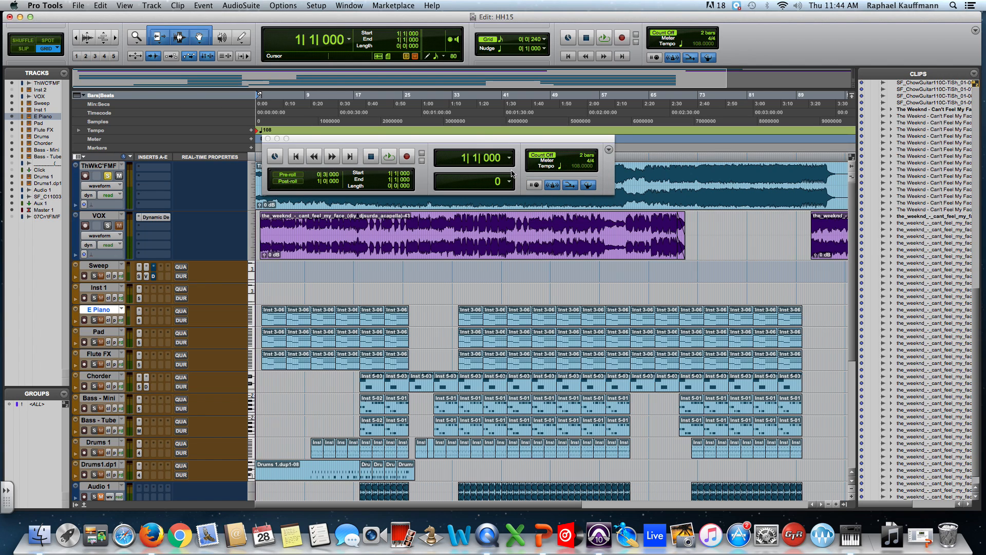
{"action": "left_click", "coordinate": [610, 150]}
{"action": "left_click", "coordinate": [627, 153]}
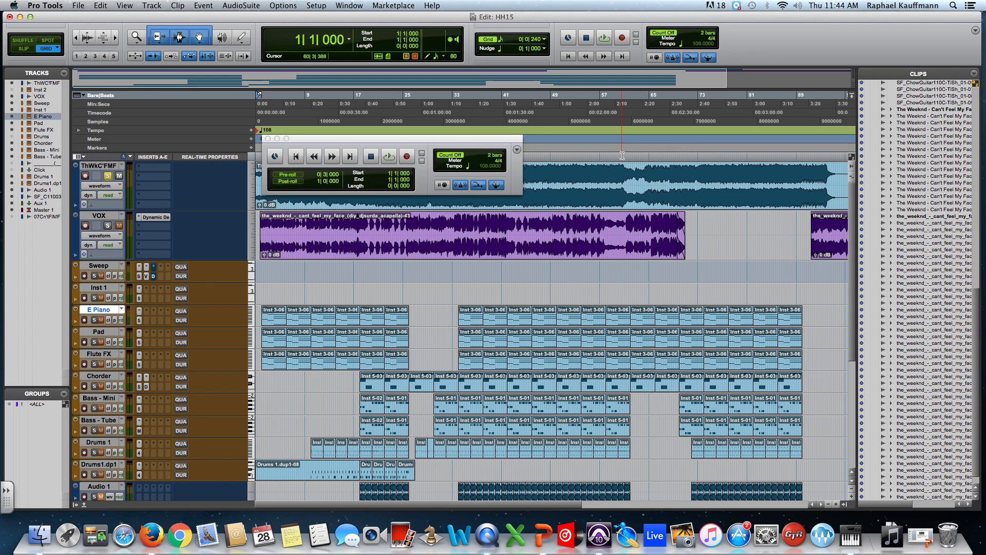
Move the floating Transport window down over the Sweep and Inst 1 tracks and try to put the transport online.
{"action": "left_click_drag", "start_coordinate": [332, 140], "coordinate": [461, 253]}
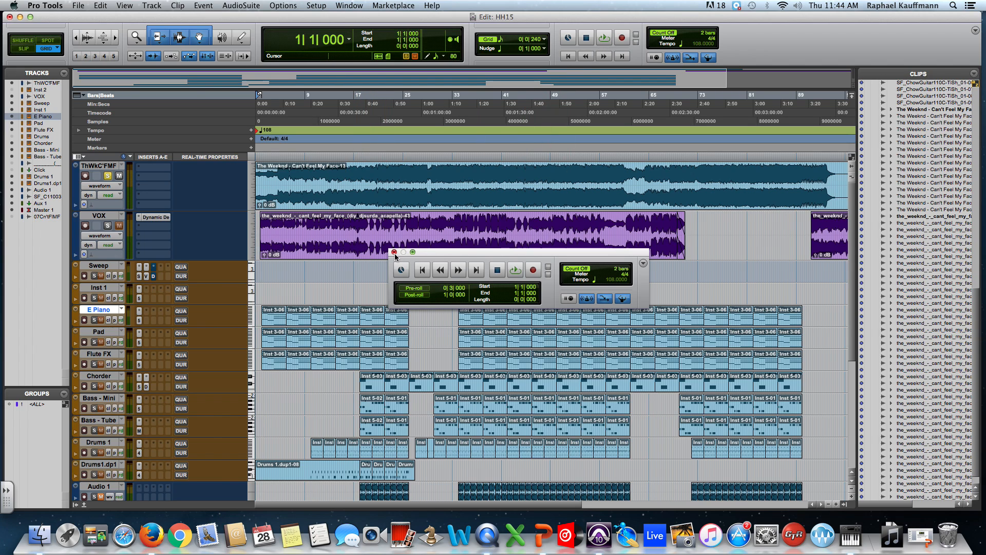
{"action": "left_click_drag", "start_coordinate": [444, 257], "coordinate": [538, 261]}
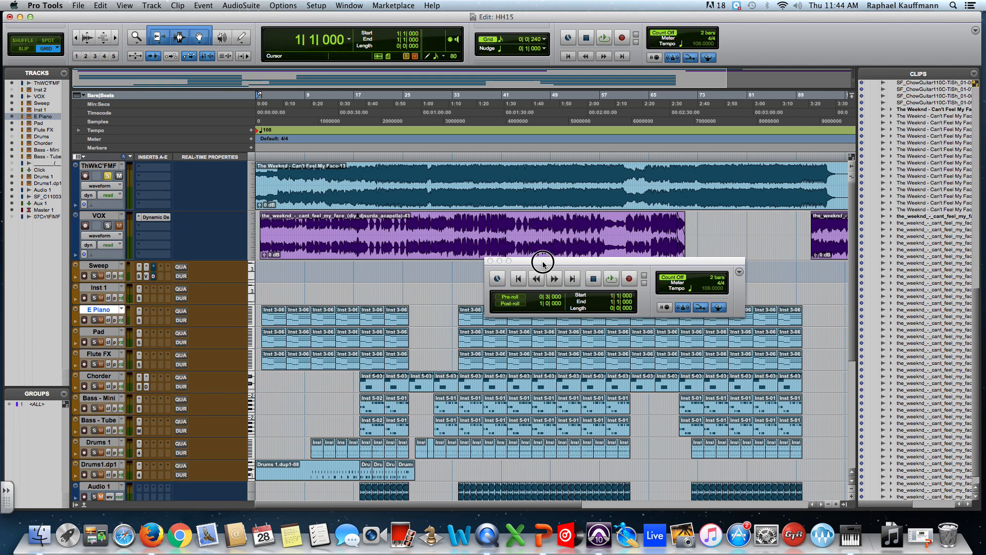
{"action": "left_click", "coordinate": [569, 40]}
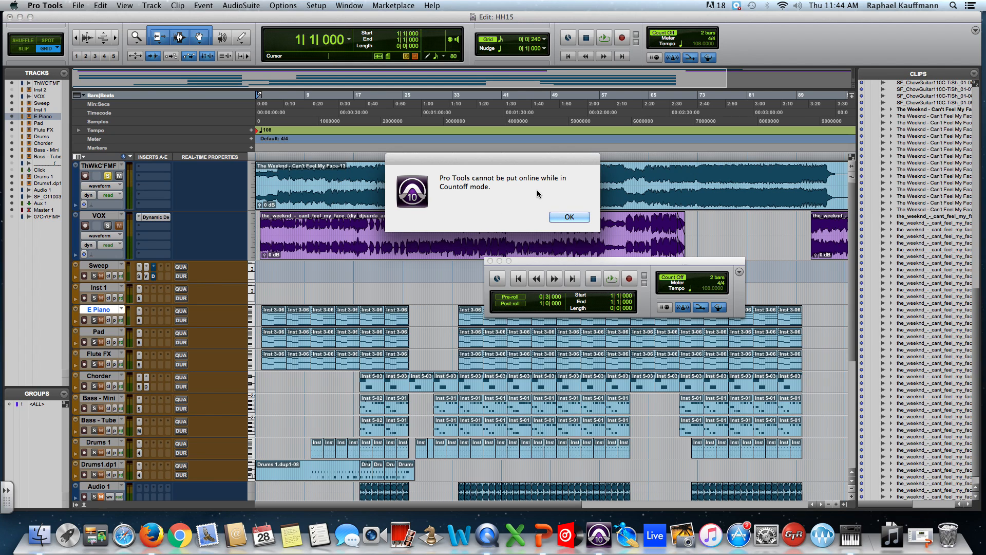
{"action": "left_click", "coordinate": [568, 218]}
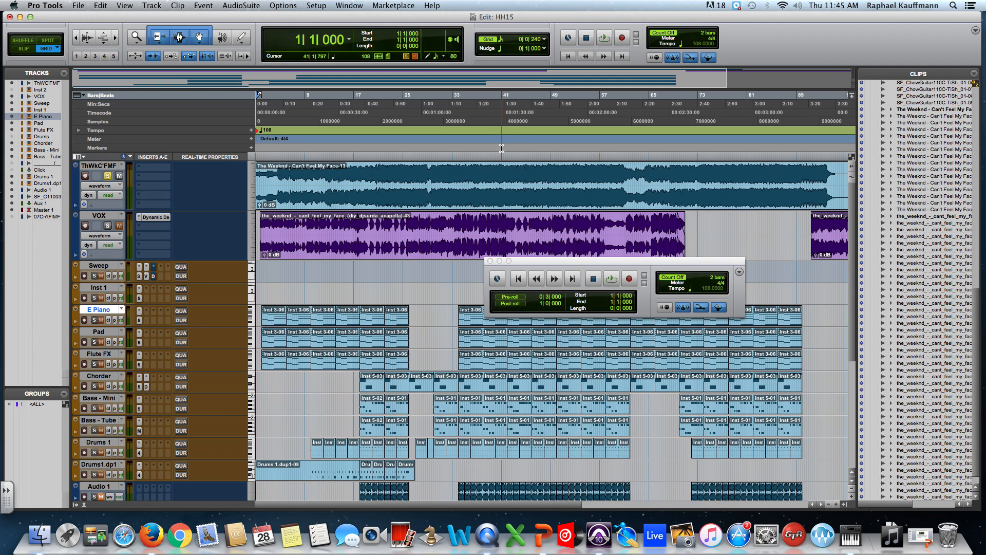
Play the session from the start and stop it, twice, with loop playback on.
{"action": "left_click", "coordinate": [605, 38]}
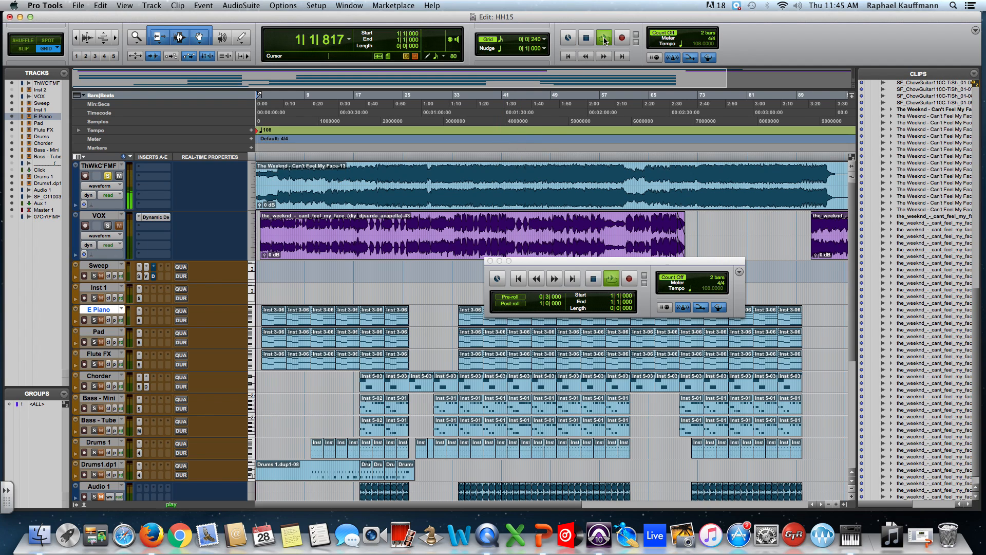
{"action": "left_click", "coordinate": [587, 41]}
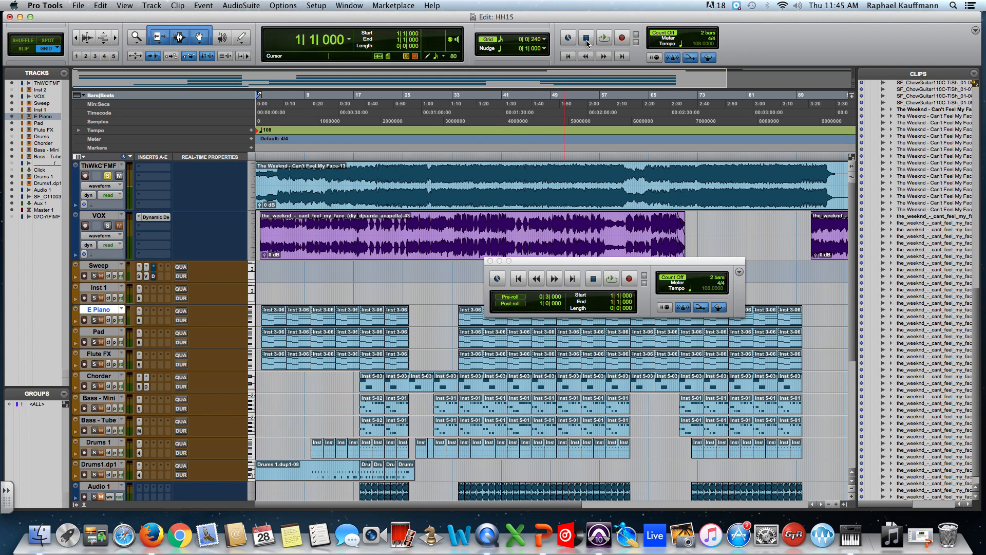
{"action": "left_click", "coordinate": [605, 39]}
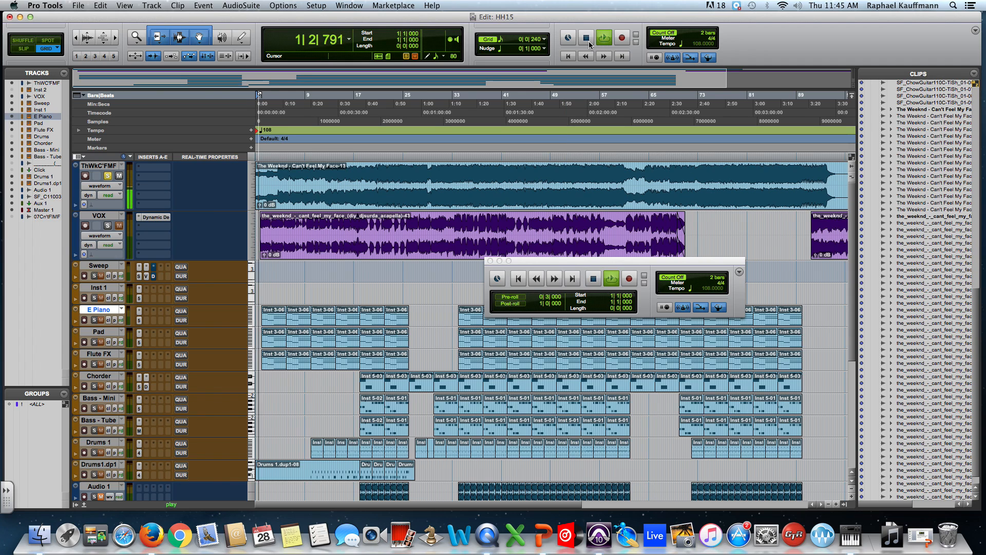
{"action": "left_click", "coordinate": [589, 41]}
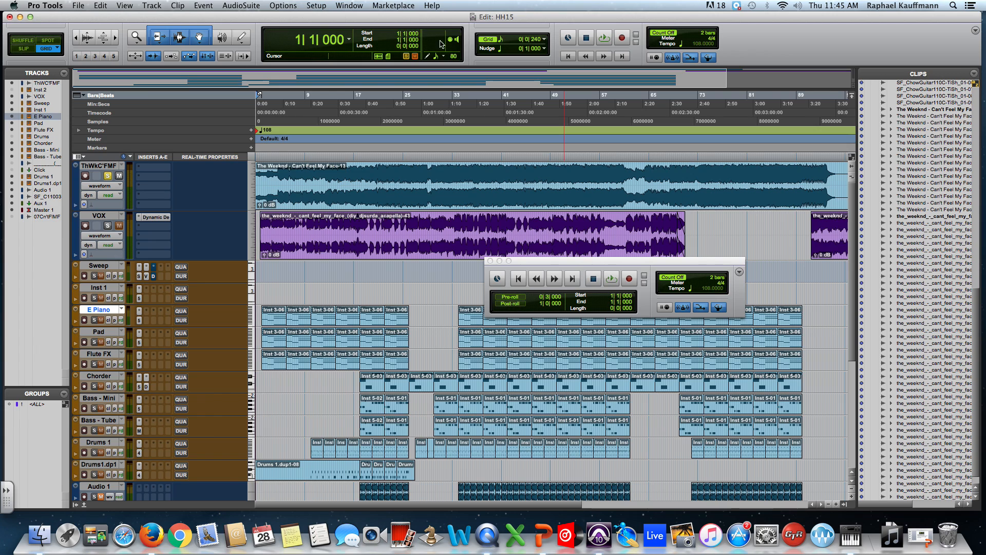
Turn off Loop Playback and briefly play the session from the start in normal playback mode.
{"action": "left_click", "coordinate": [283, 5]}
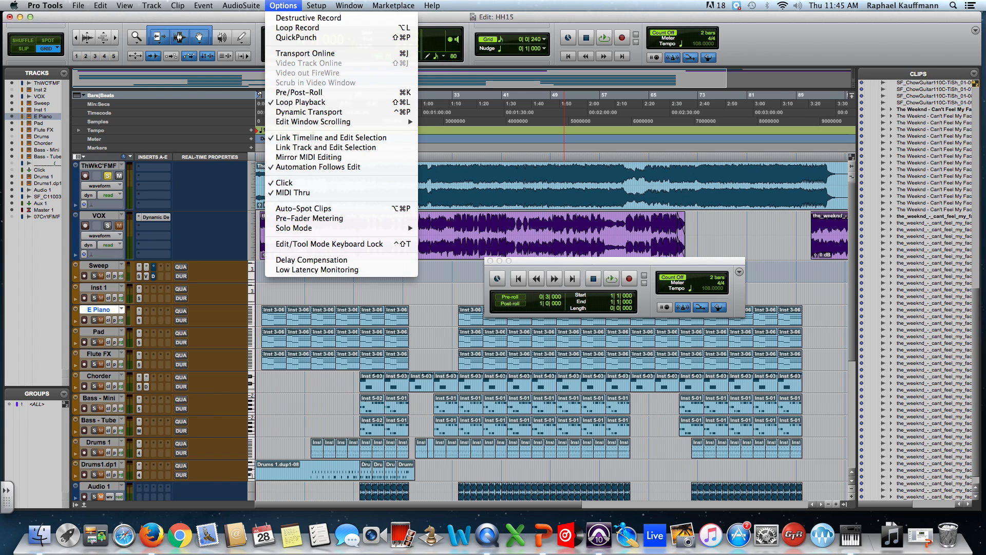
{"action": "left_click", "coordinate": [270, 101]}
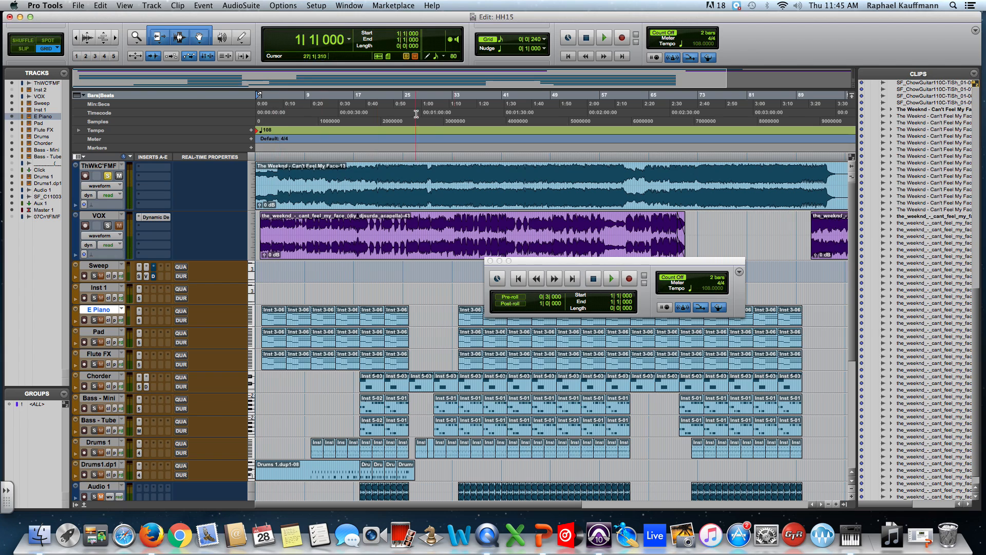
{"action": "left_click", "coordinate": [605, 38]}
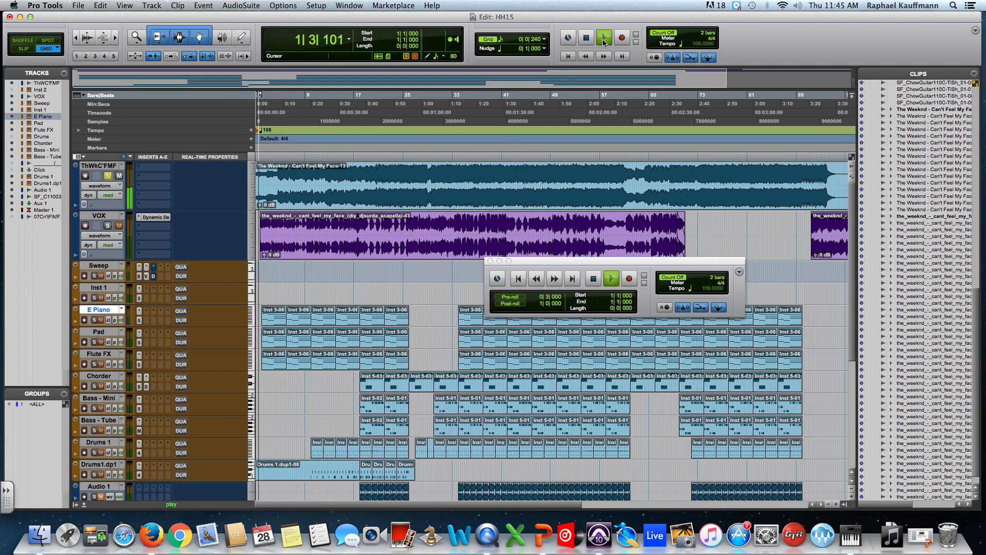
{"action": "left_click", "coordinate": [586, 37]}
Try to start recording with no track record-enabled, and dismiss the alert.
{"action": "left_click", "coordinate": [622, 38]}
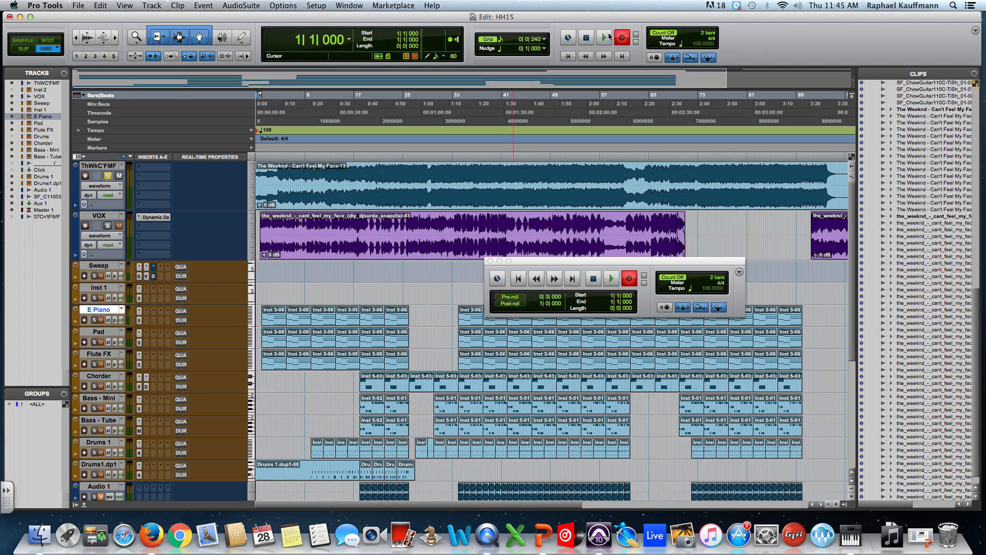
{"action": "left_click", "coordinate": [608, 39]}
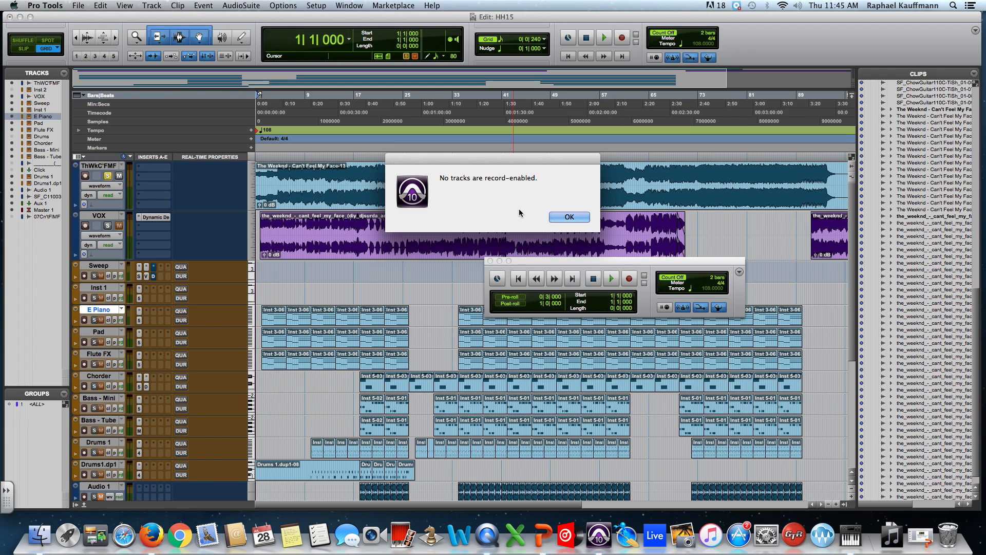
{"action": "left_click", "coordinate": [566, 217]}
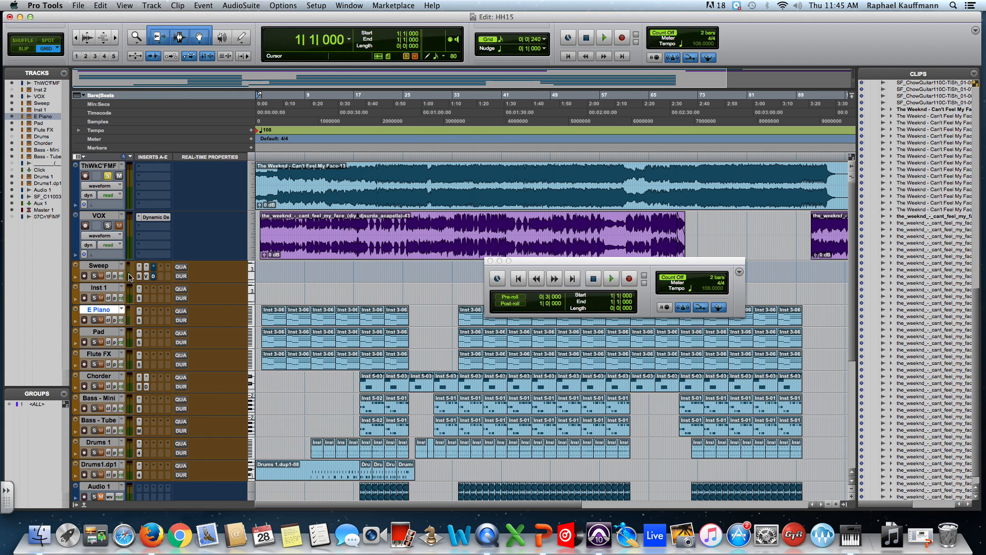
Record and undo a three-bar take on the Sweep track, record-enabling the track only for this take.
{"action": "left_click", "coordinate": [86, 277]}
{"action": "left_click", "coordinate": [622, 39]}
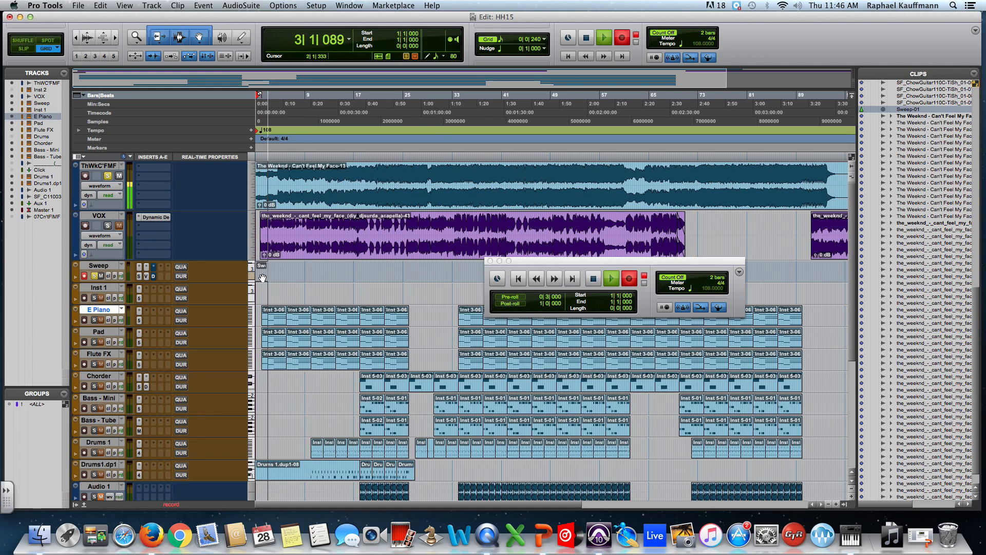
{"action": "key", "text": "space"}
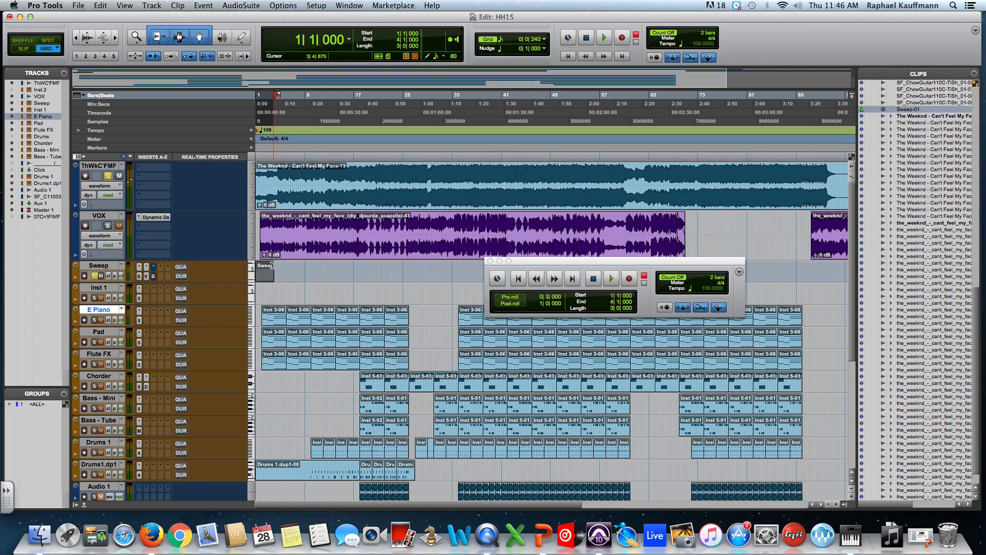
{"action": "key", "text": "super+z"}
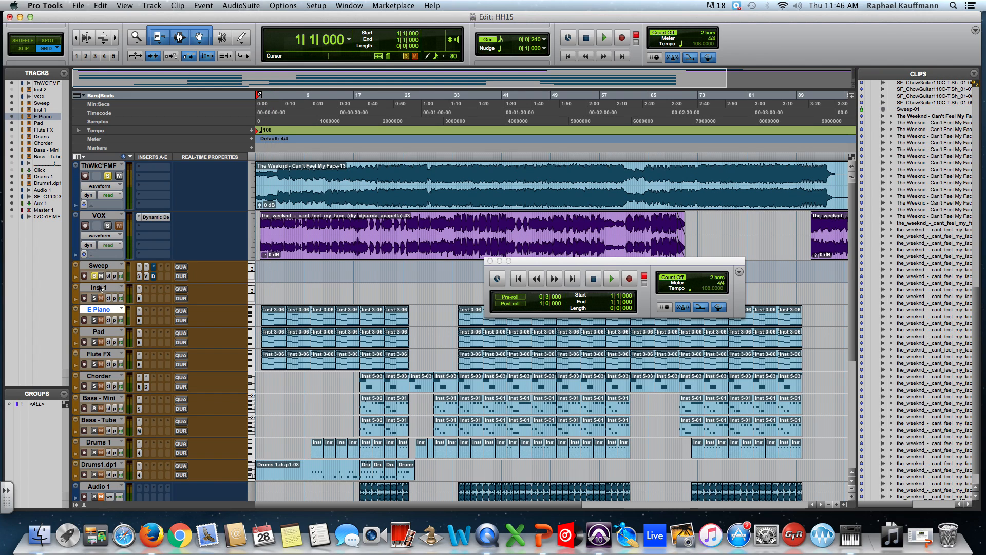
{"action": "left_click", "coordinate": [84, 277]}
Play the session briefly from 64|2|000, and again after returning the playhead to zero.
{"action": "left_click", "coordinate": [644, 172]}
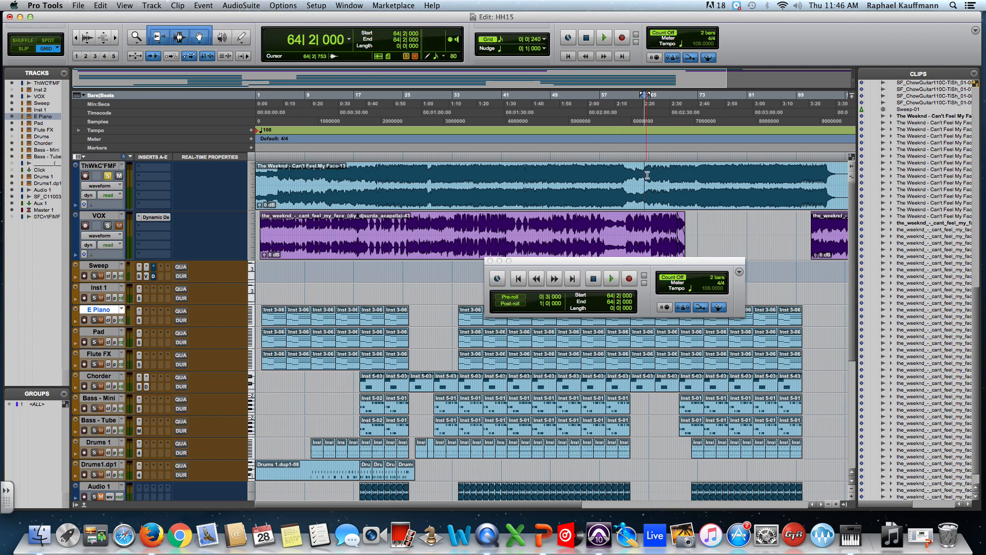
{"action": "key", "text": "space"}
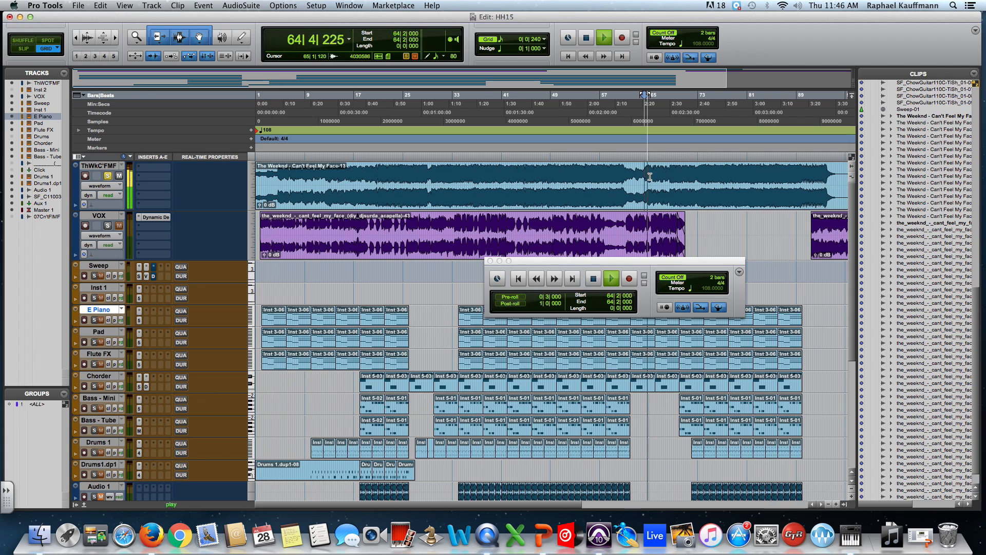
{"action": "key", "text": "space"}
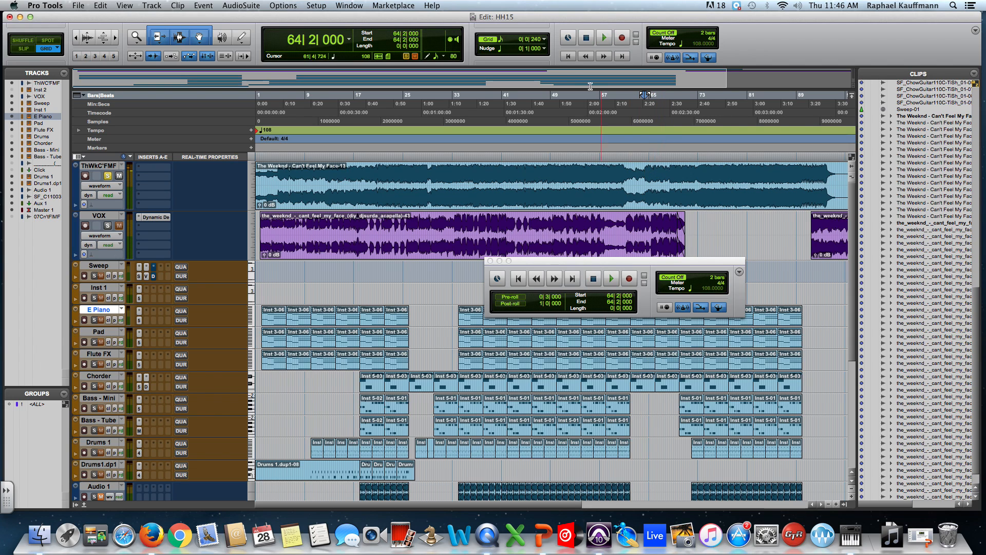
{"action": "left_click", "coordinate": [568, 57]}
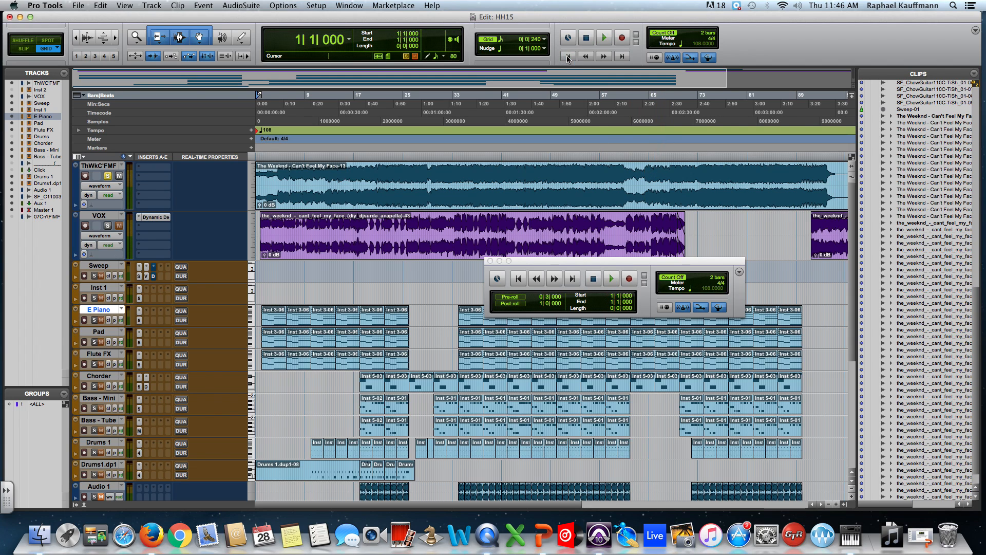
{"action": "key", "text": "space"}
{"action": "key", "text": "space"}
Send the playhead to the session end, rewind it to about bar 110 and fast-forward it to about bar 112.
{"action": "left_click", "coordinate": [622, 57]}
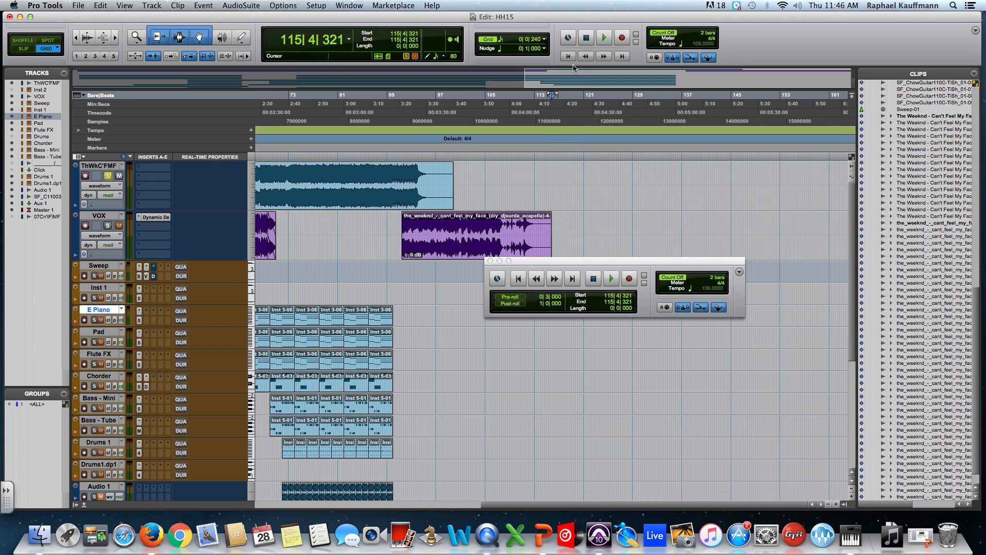
{"action": "left_click", "coordinate": [588, 58]}
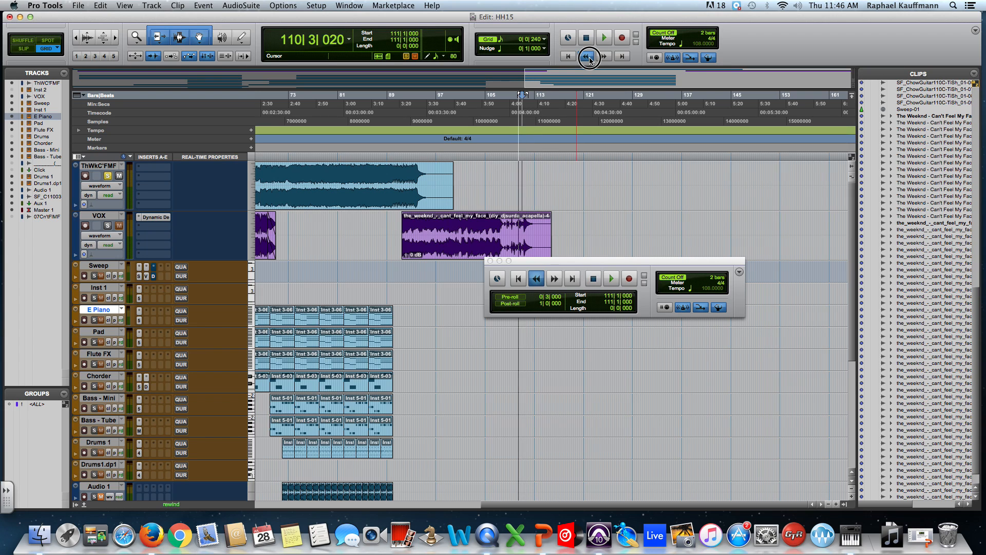
{"action": "left_click", "coordinate": [606, 57]}
{"action": "left_click", "coordinate": [605, 57]}
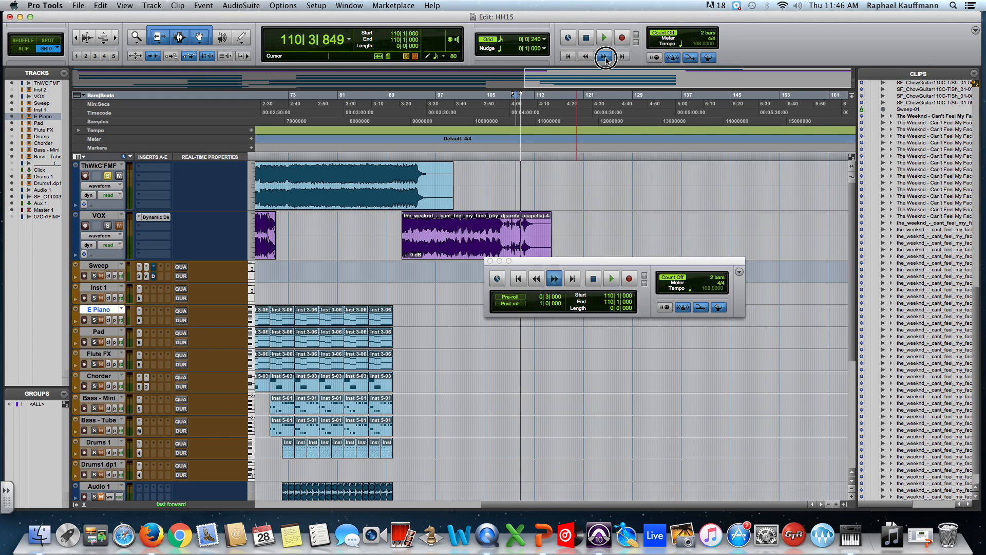
{"action": "left_click", "coordinate": [606, 57]}
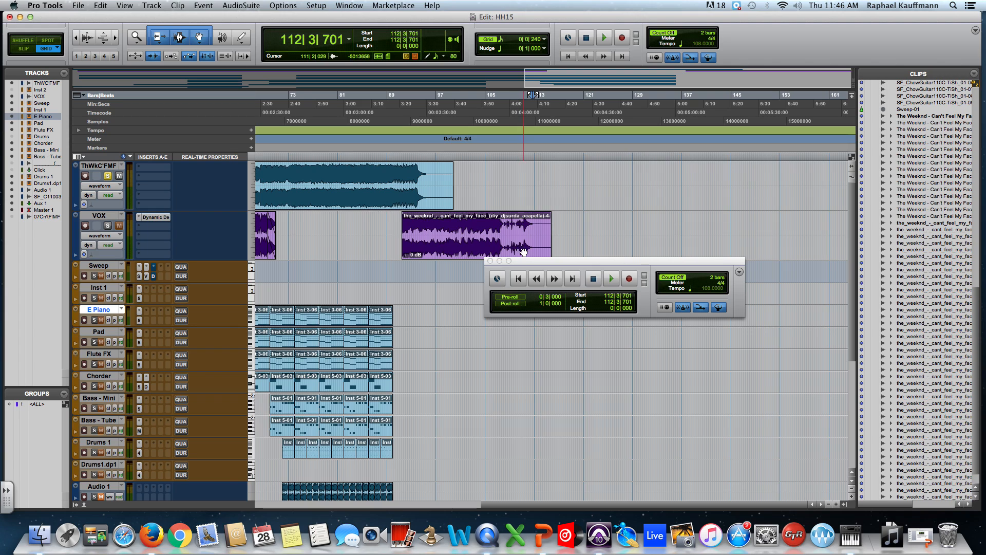
Move the floating Transport window down to the empty timeline area beside the Flute FX and Bass tracks.
{"action": "left_click_drag", "start_coordinate": [538, 261], "coordinate": [553, 348]}
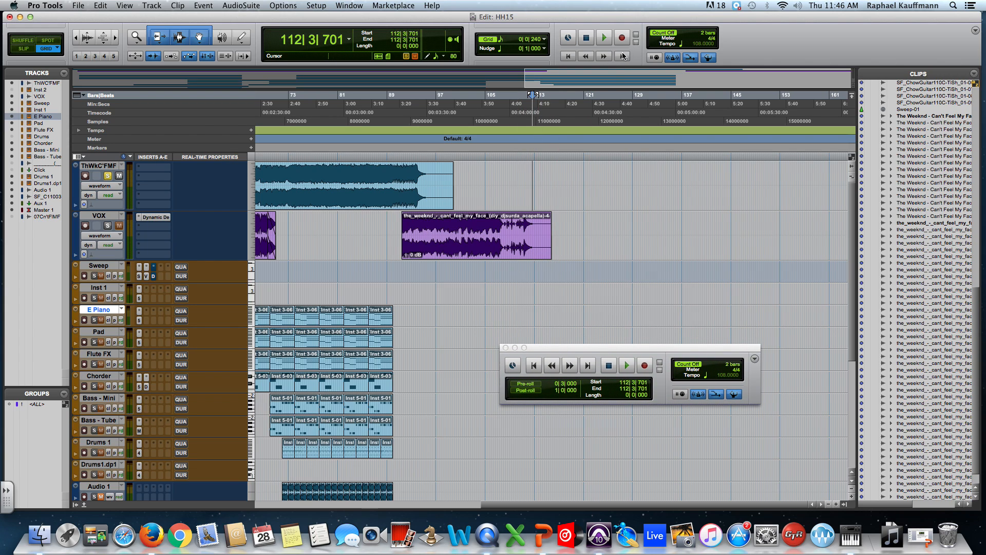
Return the playhead to zero and play the session briefly from successive timeline positions up to 40|2|480.
{"action": "left_click", "coordinate": [569, 56]}
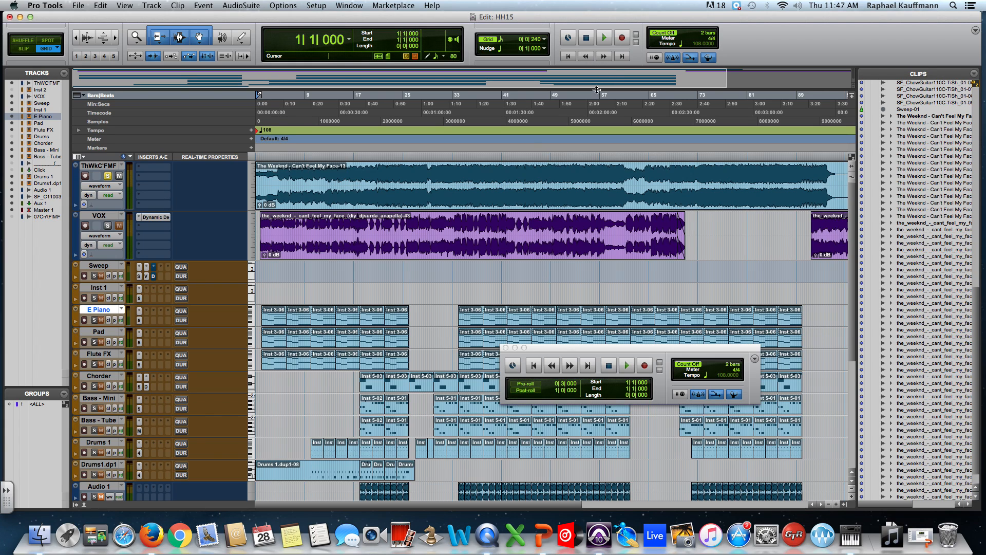
{"action": "left_click", "coordinate": [429, 158]}
{"action": "key", "text": "space"}
{"action": "key", "text": "space"}
{"action": "left_click", "coordinate": [462, 160]}
{"action": "key", "text": "space"}
{"action": "left_click", "coordinate": [498, 159]}
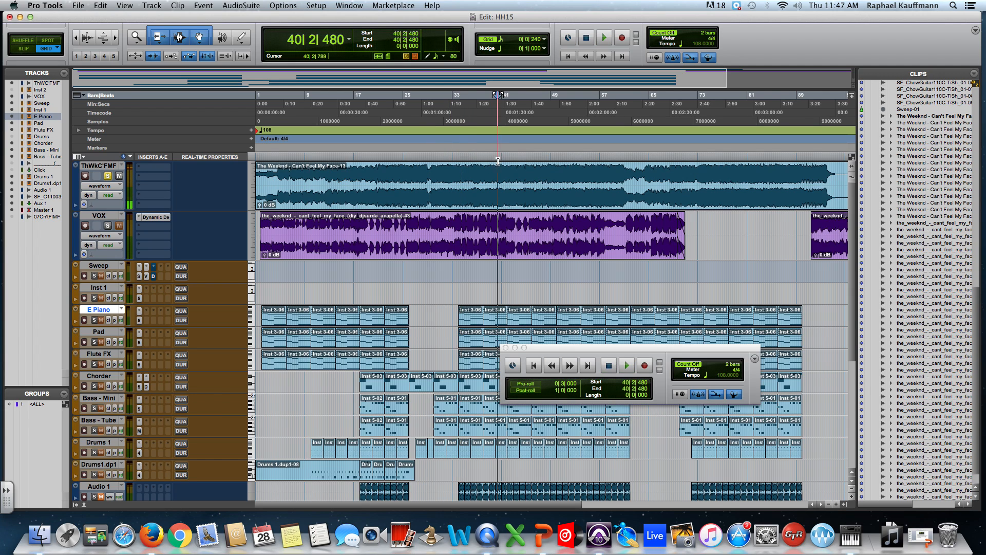
Place the playhead at 51|4|720, 49|2|240 and 50|2|480, play the session briefly from there and stop.
{"action": "left_click", "coordinate": [569, 160]}
{"action": "left_click", "coordinate": [586, 38]}
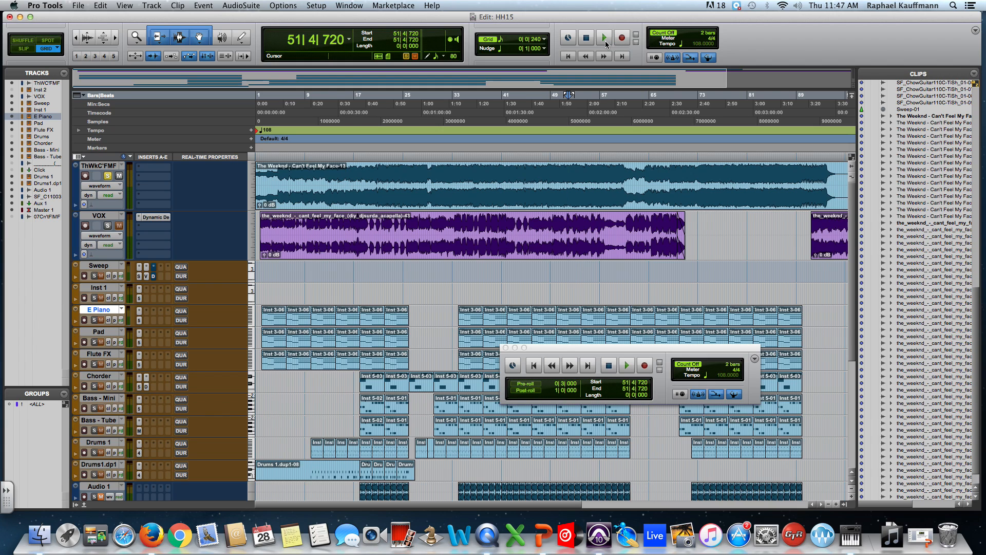
{"action": "left_click", "coordinate": [605, 40]}
{"action": "left_click", "coordinate": [554, 171]}
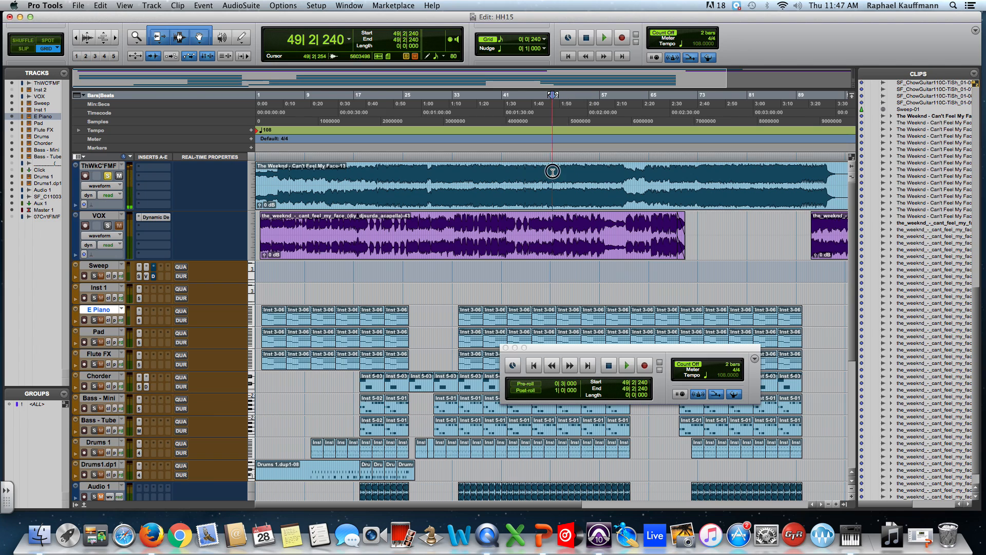
{"action": "left_click", "coordinate": [564, 172]}
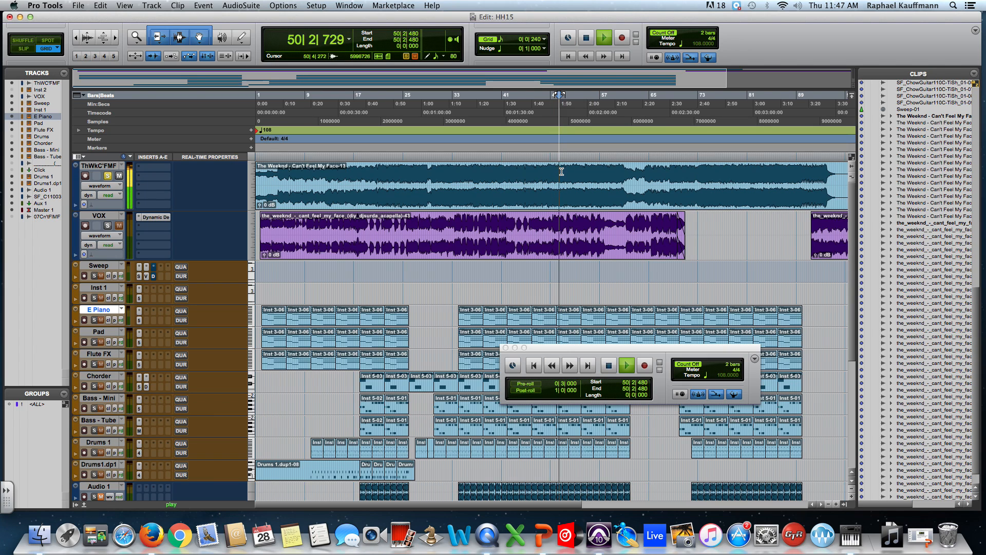
{"action": "key", "text": "space"}
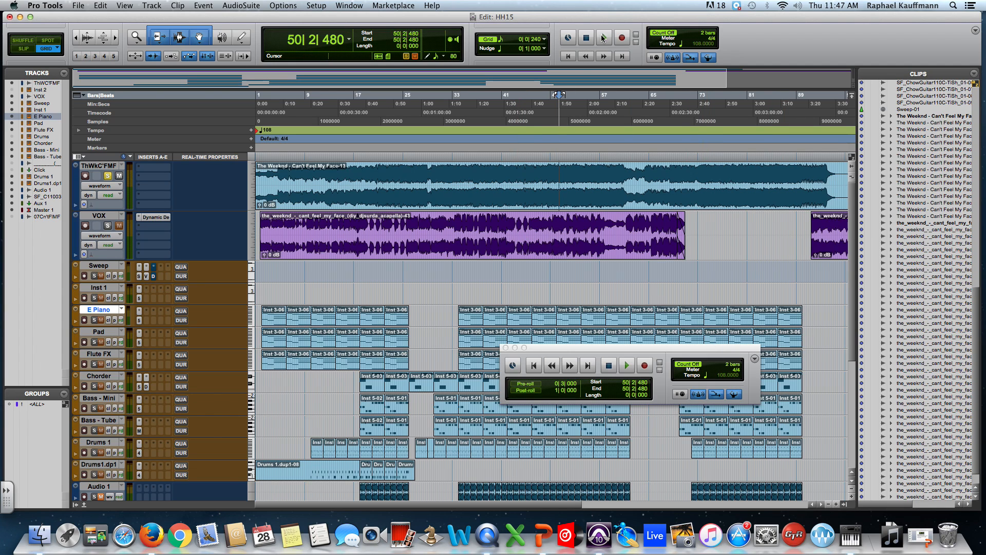
Enable Loop Playback and select eight bars of the VOX clip from 41|1|240 to 49|1|240.
{"action": "left_click", "coordinate": [276, 6]}
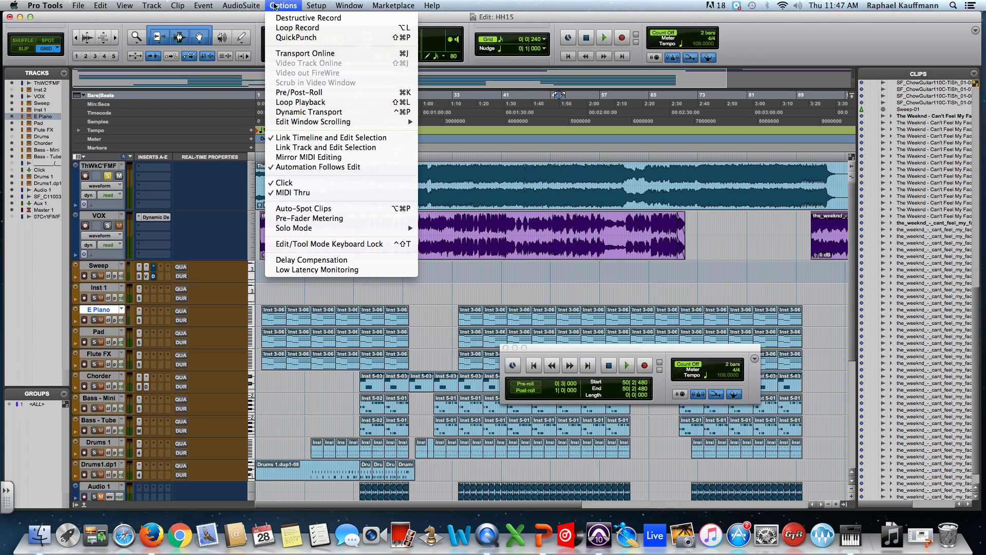
{"action": "left_click", "coordinate": [300, 102]}
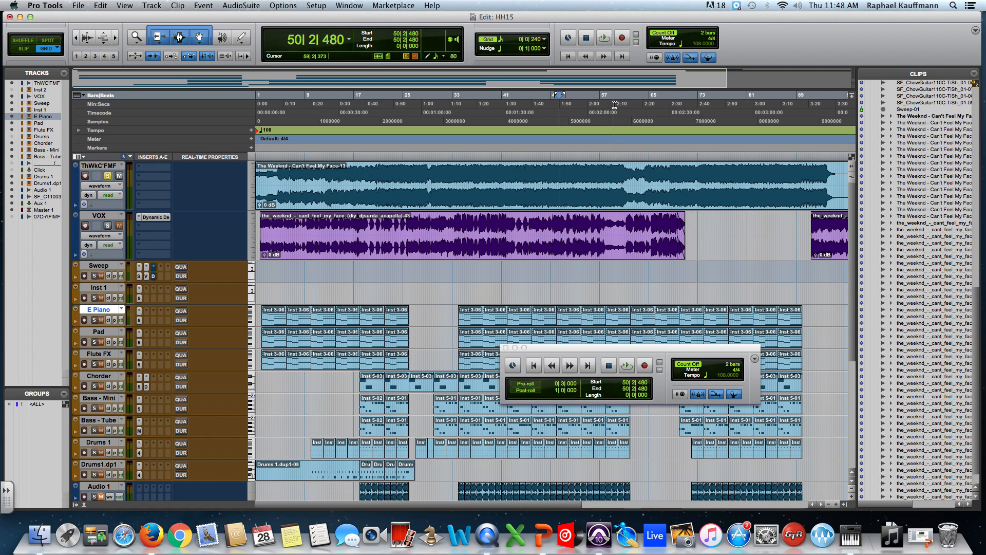
{"action": "left_click", "coordinate": [501, 225]}
{"action": "left_click", "coordinate": [501, 229]}
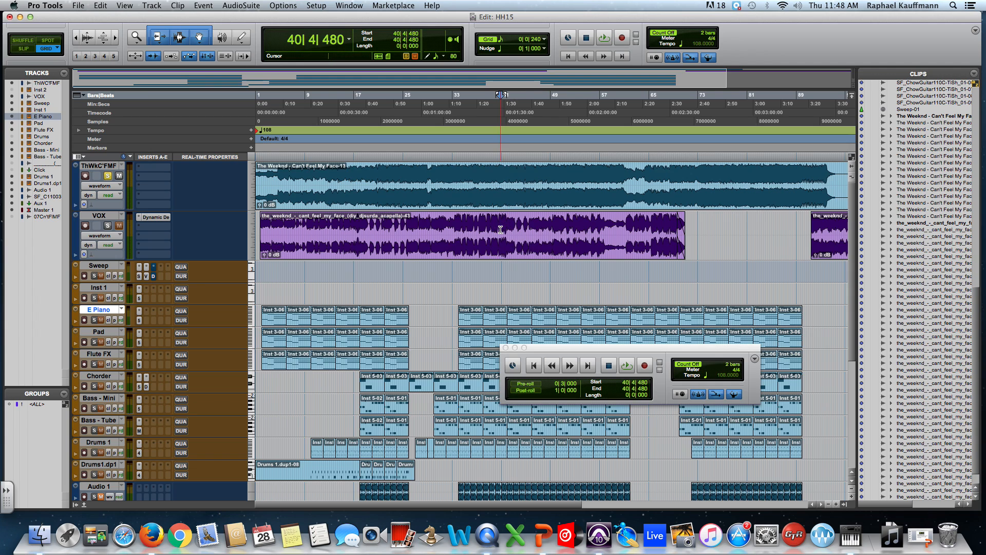
{"action": "left_click_drag", "start_coordinate": [501, 229], "coordinate": [550, 229]}
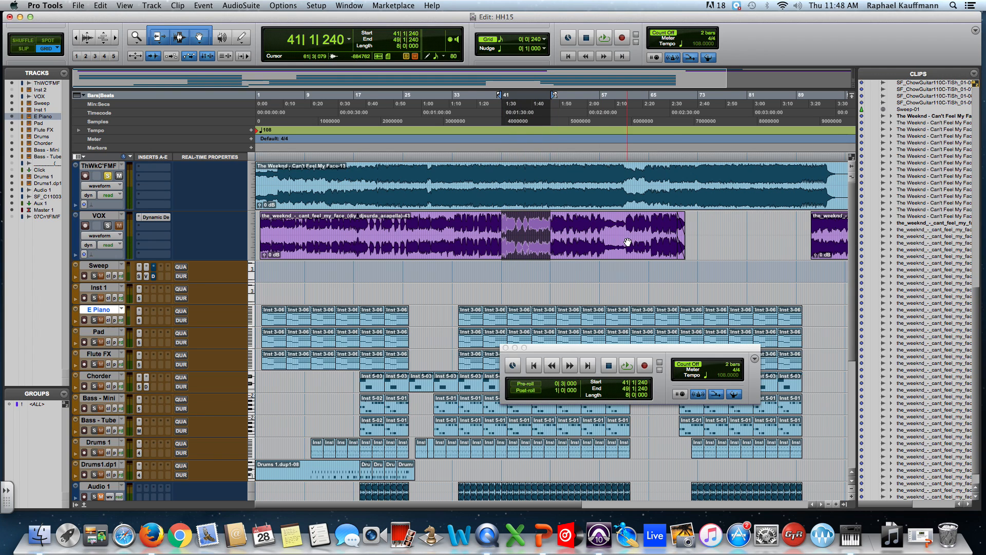
Select two bars of the VOX clip from 41|1|480 to 43|1|480 and play them briefly in a loop.
{"action": "key", "text": "super+]"}
{"action": "key", "text": "super+]"}
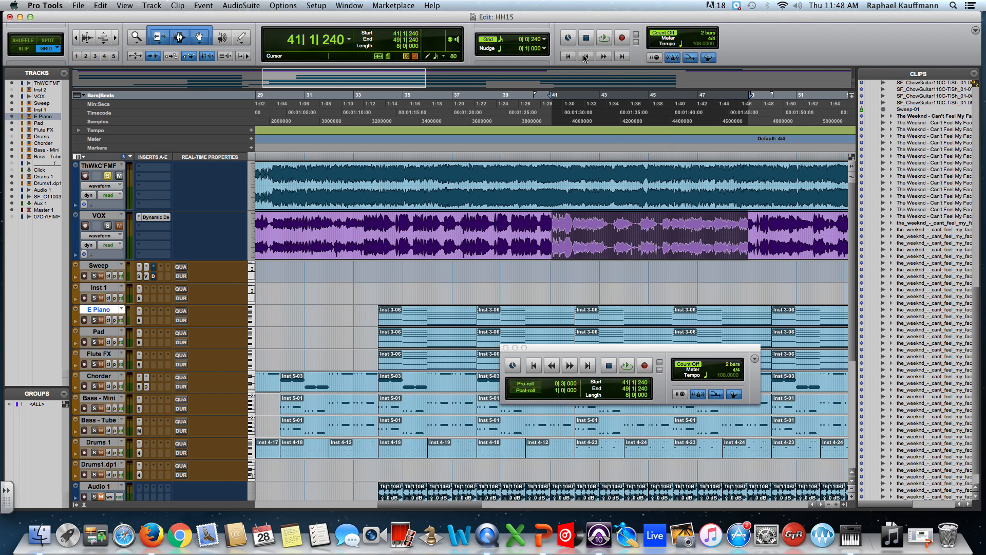
{"action": "left_click", "coordinate": [554, 229]}
{"action": "left_click_drag", "start_coordinate": [553, 229], "coordinate": [603, 229]}
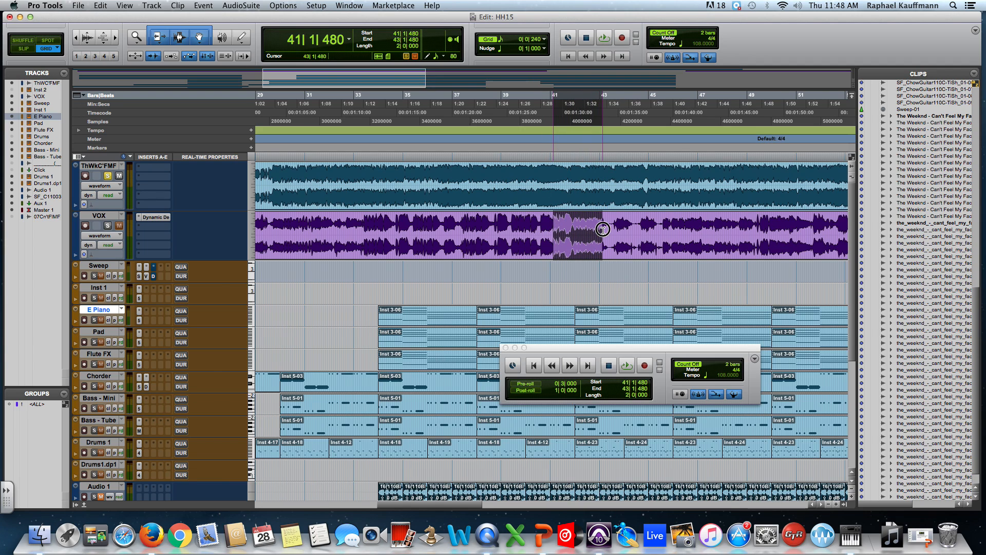
{"action": "left_click", "coordinate": [604, 41]}
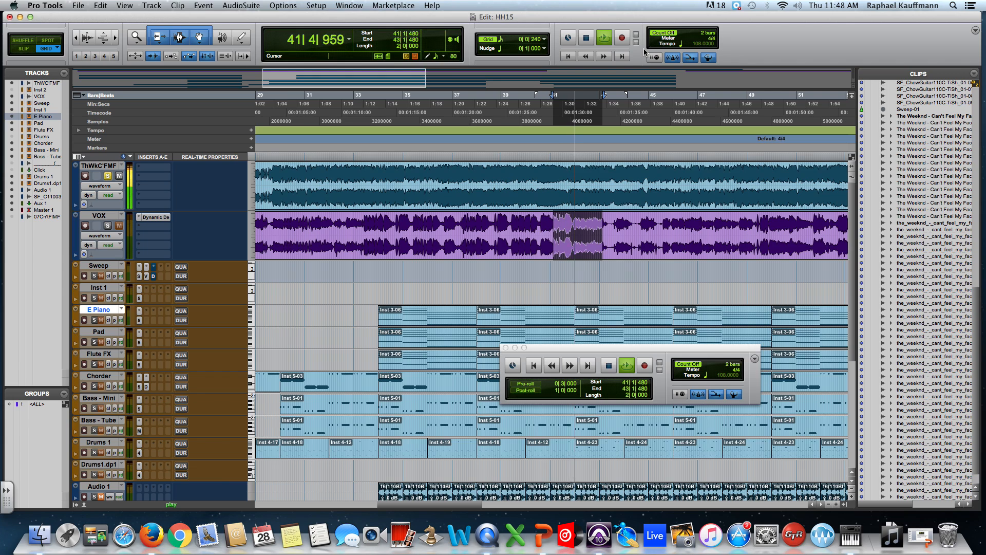
{"action": "key", "text": "space"}
Select a short part of the VOX clip from 38|1|240 to 38|3|000 and loop it briefly.
{"action": "left_click_drag", "start_coordinate": [479, 235], "coordinate": [490, 235]}
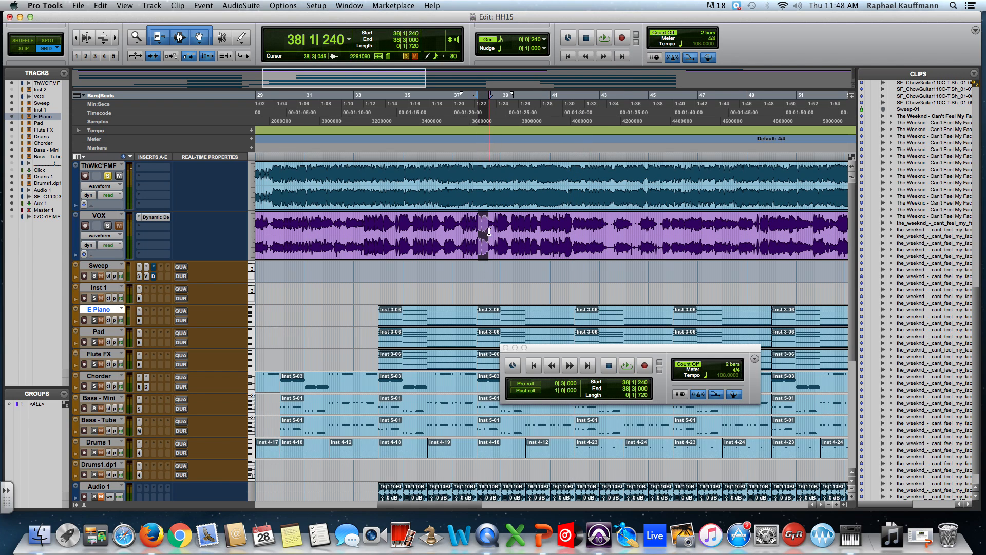
{"action": "key", "text": "space"}
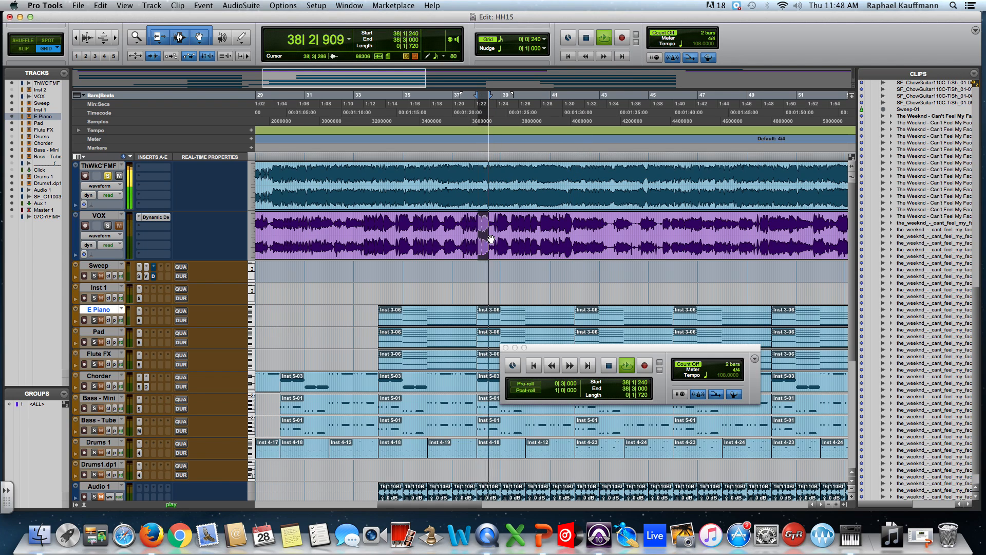
{"action": "key", "text": "space"}
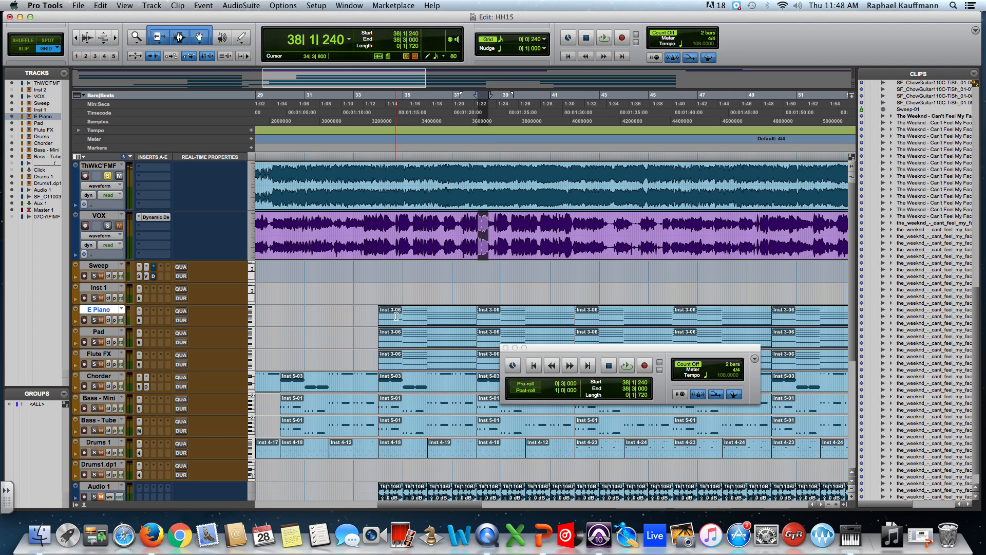
Solo the E Piano track, select its Inst 3-06 clip starting at bar 34 and play it in a loop.
{"action": "left_click", "coordinate": [408, 318]}
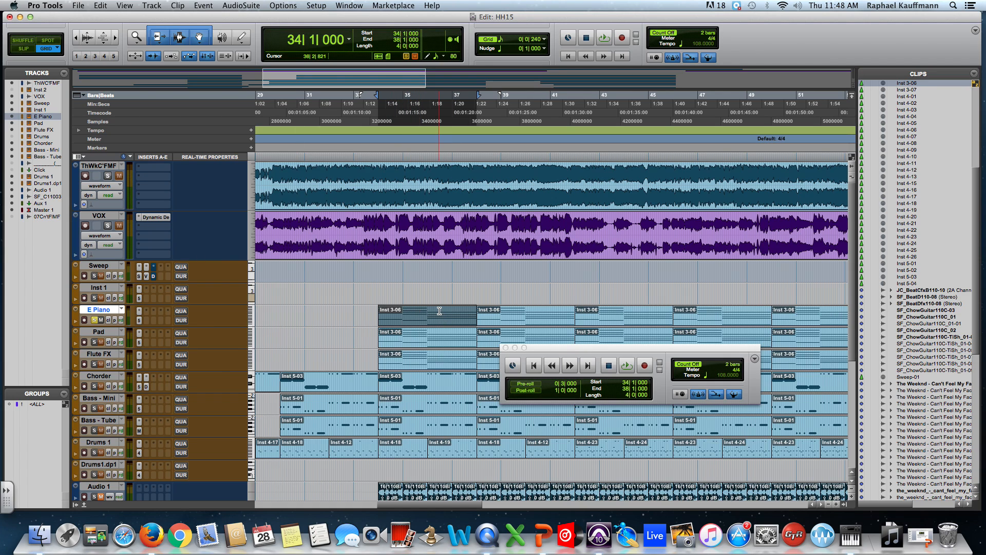
{"action": "key", "text": "space"}
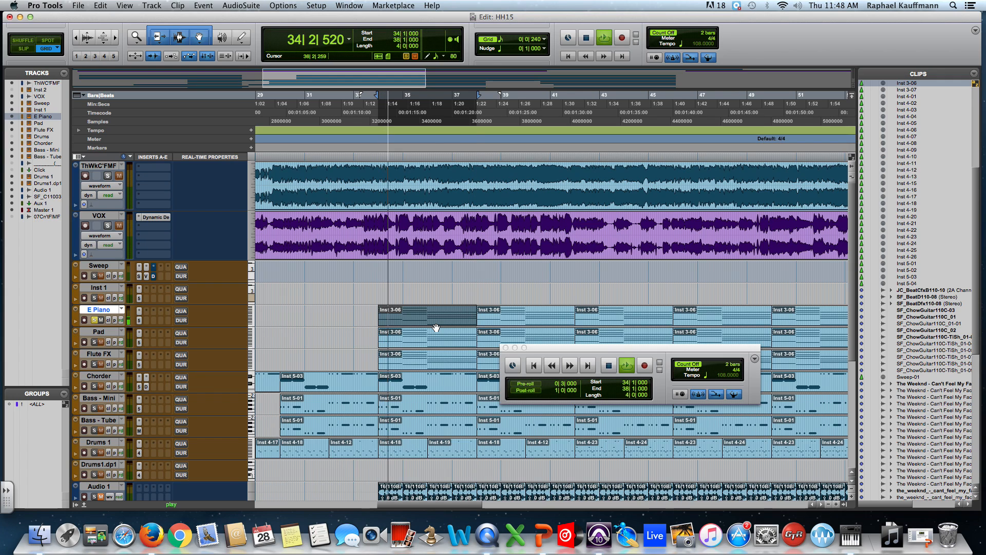
{"action": "key", "text": "space"}
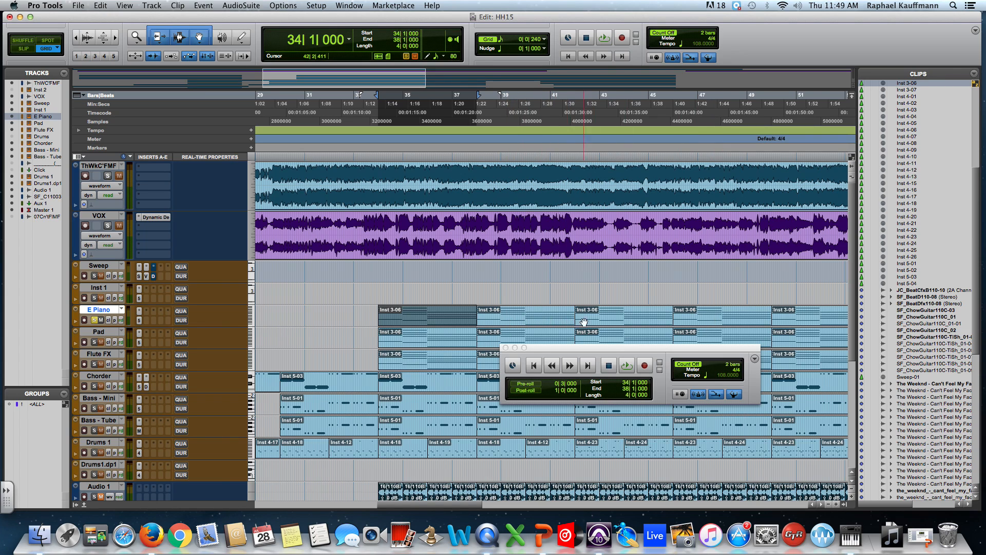
Extend the E Piano clip selection to 50|1|000 and start looped playback of it briefly.
{"action": "left_click", "coordinate": [745, 320], "text": "shift"}
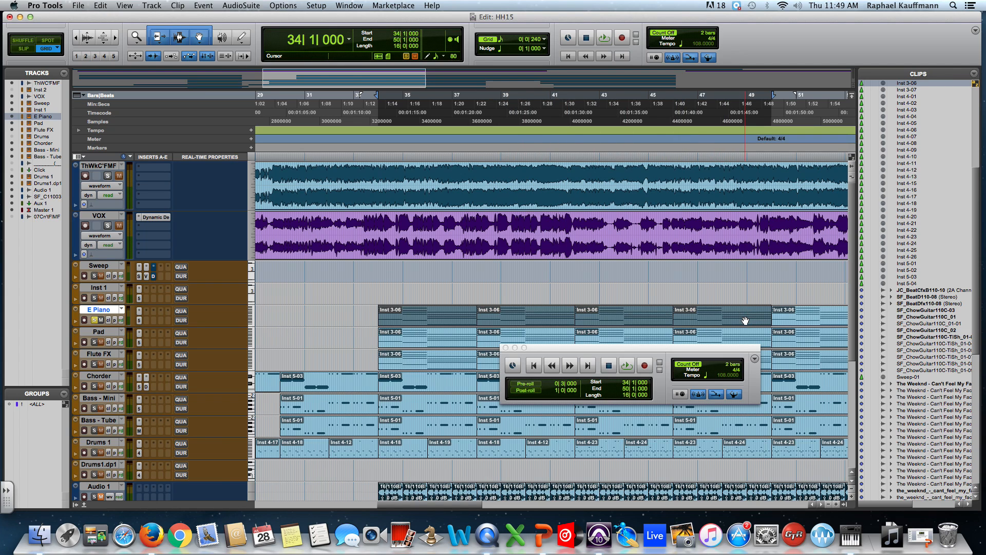
{"action": "key", "text": "space"}
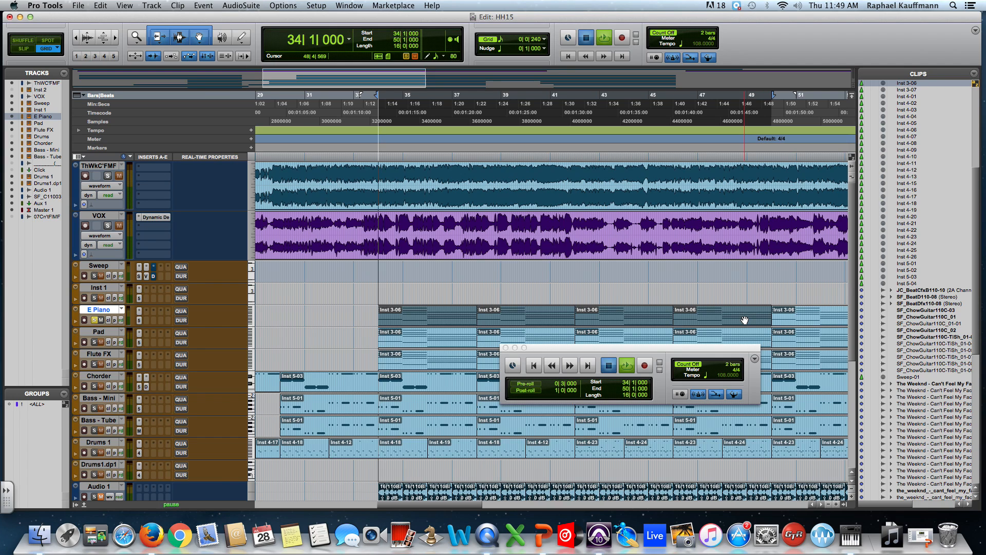
{"action": "key", "text": "space"}
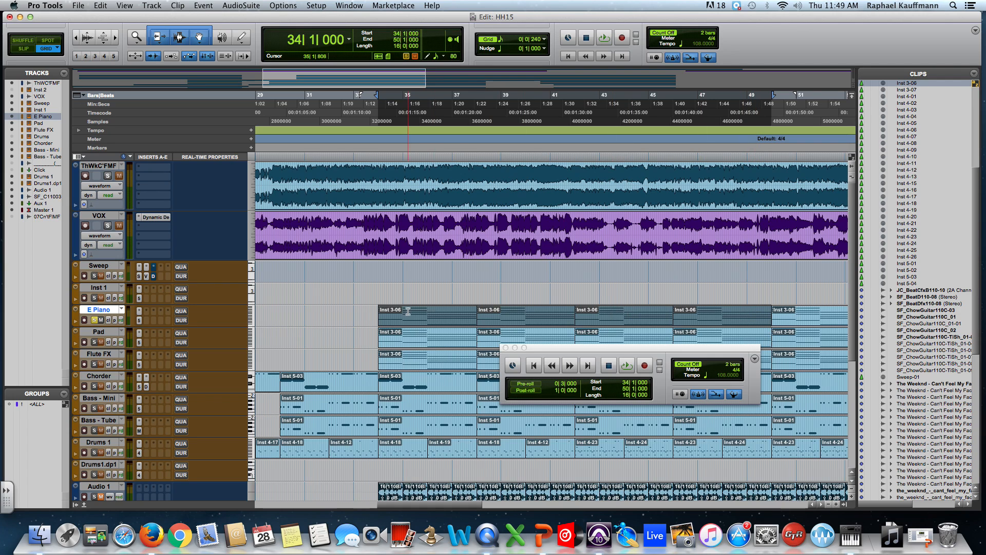
Reselect only the E Piano clip from bar 34 to 38, close its MIDI Editor and loop the clip briefly.
{"action": "left_click", "coordinate": [426, 290]}
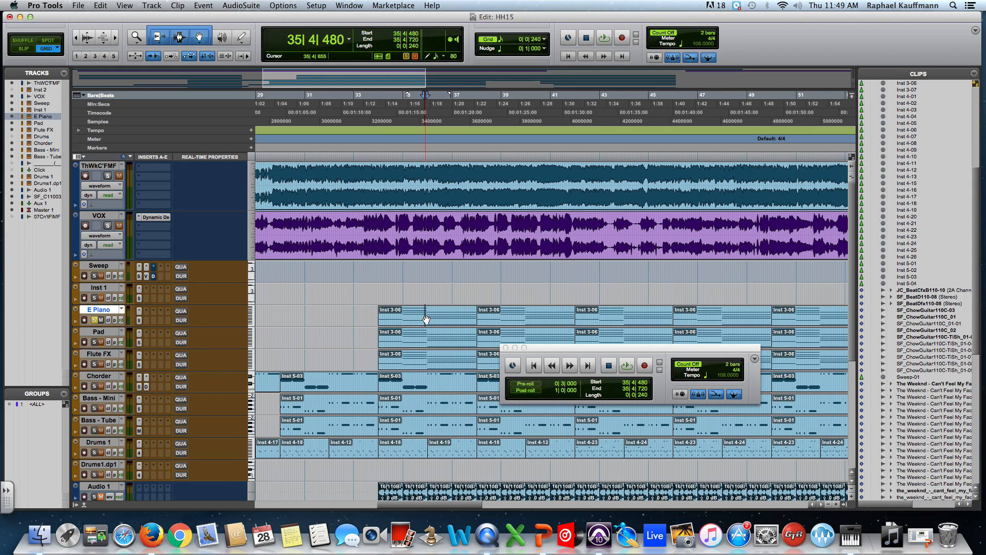
{"action": "double_click", "coordinate": [425, 315]}
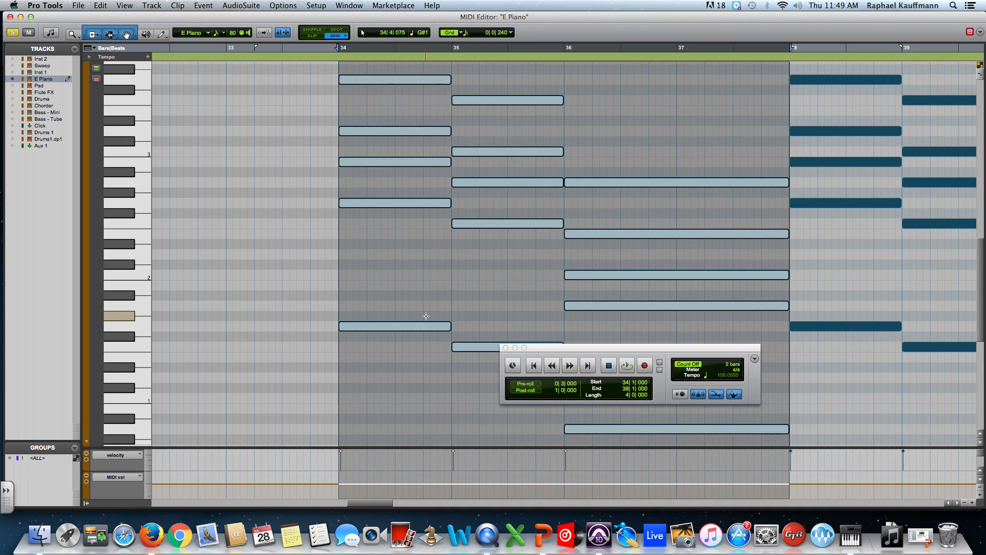
{"action": "left_click", "coordinate": [10, 17]}
{"action": "key", "text": "space"}
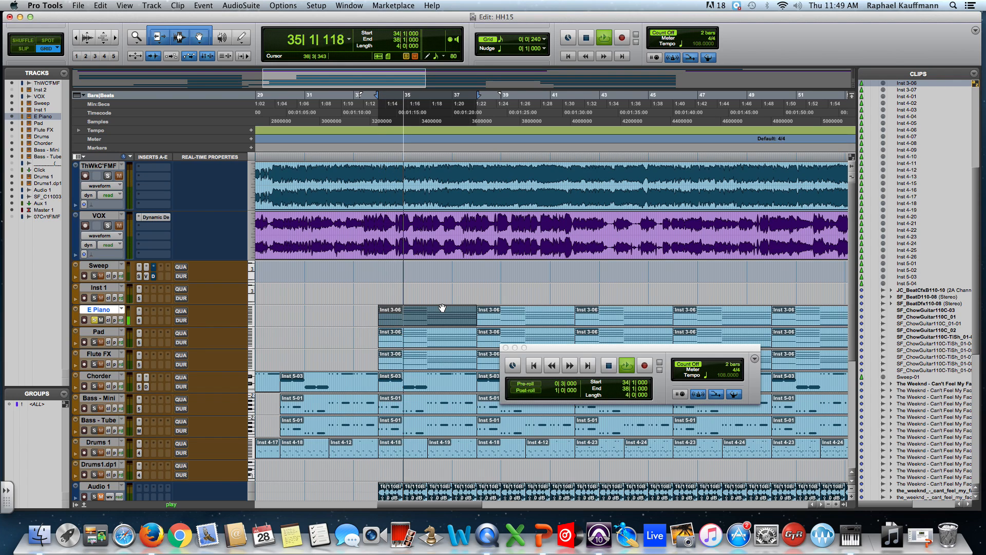
{"action": "key", "text": "space"}
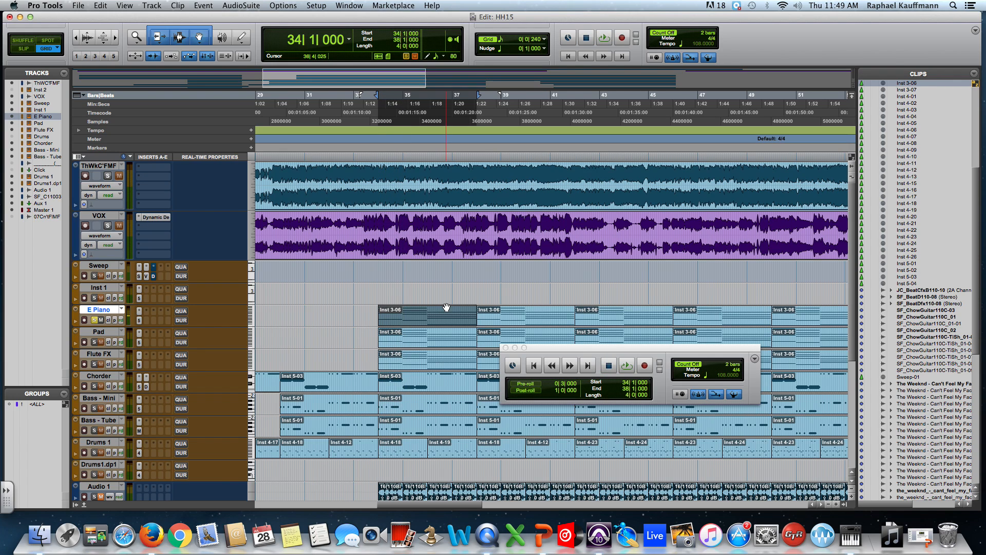
Move the floating Transport window up over the timeline rulers and select the whole clip on the ThWkC'FMF track.
{"action": "left_click_drag", "start_coordinate": [541, 346], "coordinate": [523, 97]}
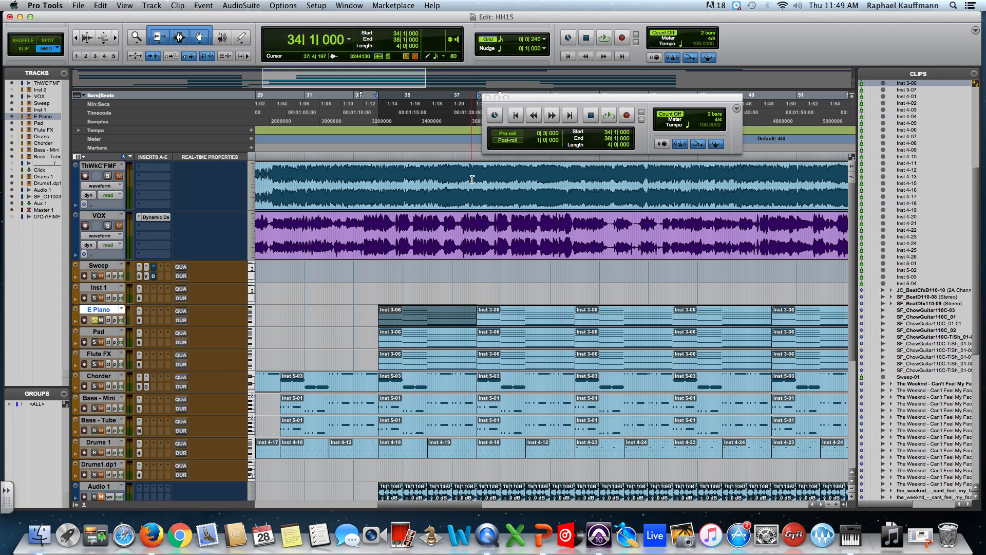
{"action": "left_click_drag", "start_coordinate": [474, 194], "coordinate": [493, 178]}
{"action": "double_click", "coordinate": [539, 191]}
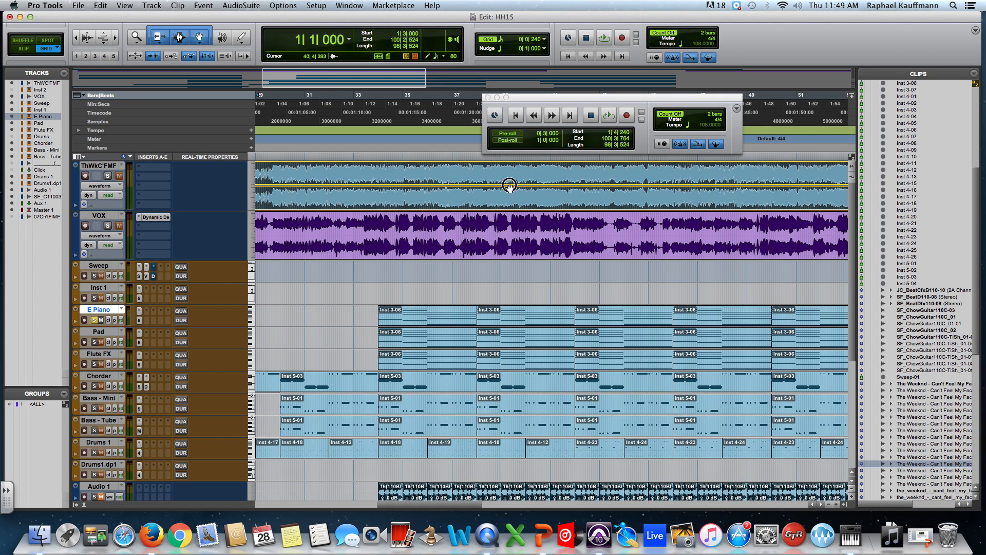
{"action": "left_click_drag", "start_coordinate": [519, 177], "coordinate": [536, 175]}
{"action": "left_click", "coordinate": [551, 193]}
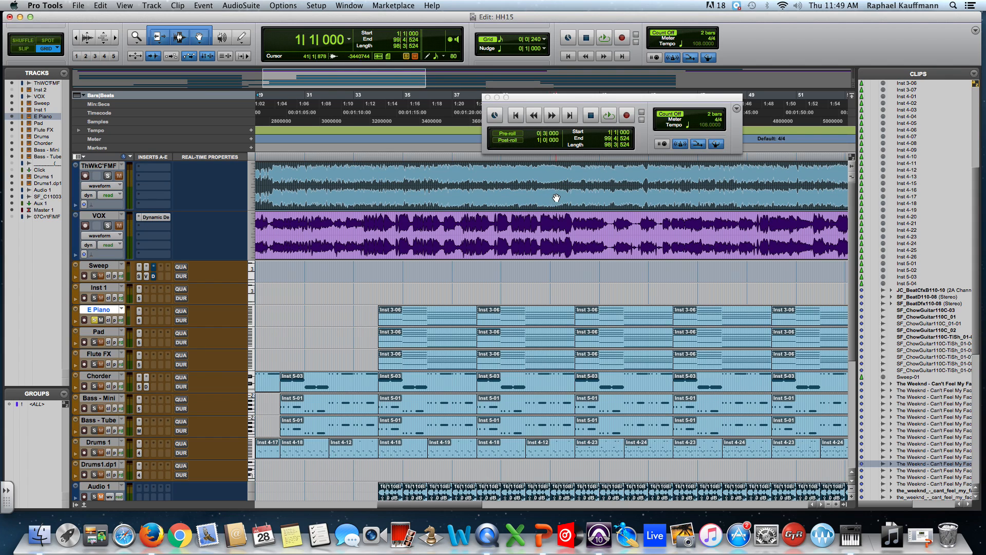
Enable pre-roll with post-roll off, play the selected ThWkC'FMF clip briefly from the session start and stop.
{"action": "left_click", "coordinate": [513, 140]}
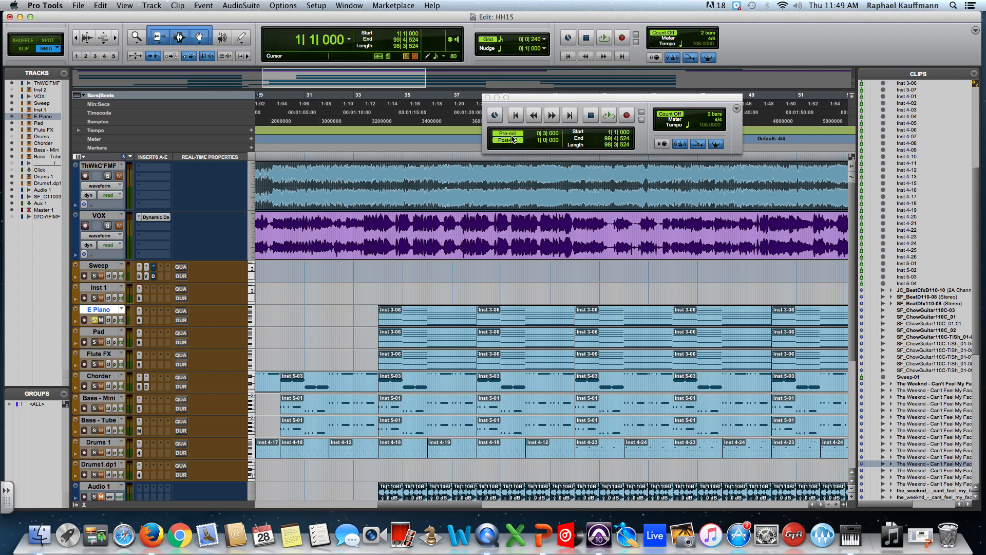
{"action": "left_click", "coordinate": [513, 141]}
{"action": "left_click", "coordinate": [514, 135]}
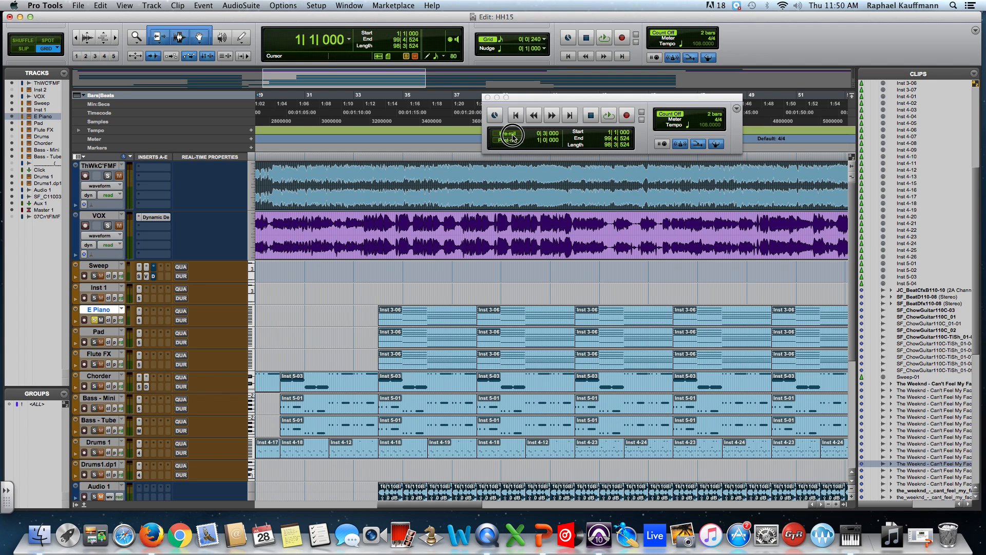
{"action": "left_click", "coordinate": [609, 115]}
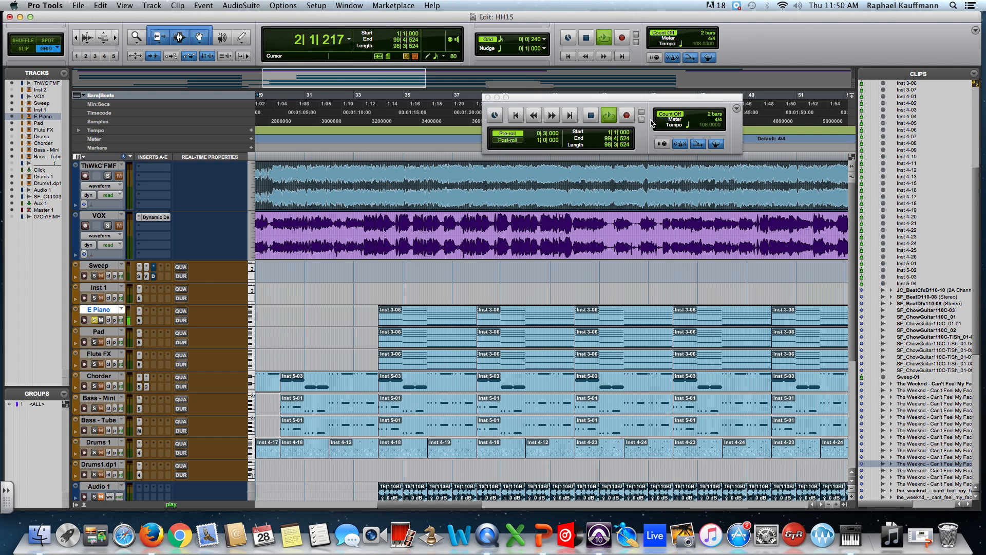
{"action": "left_click", "coordinate": [594, 119]}
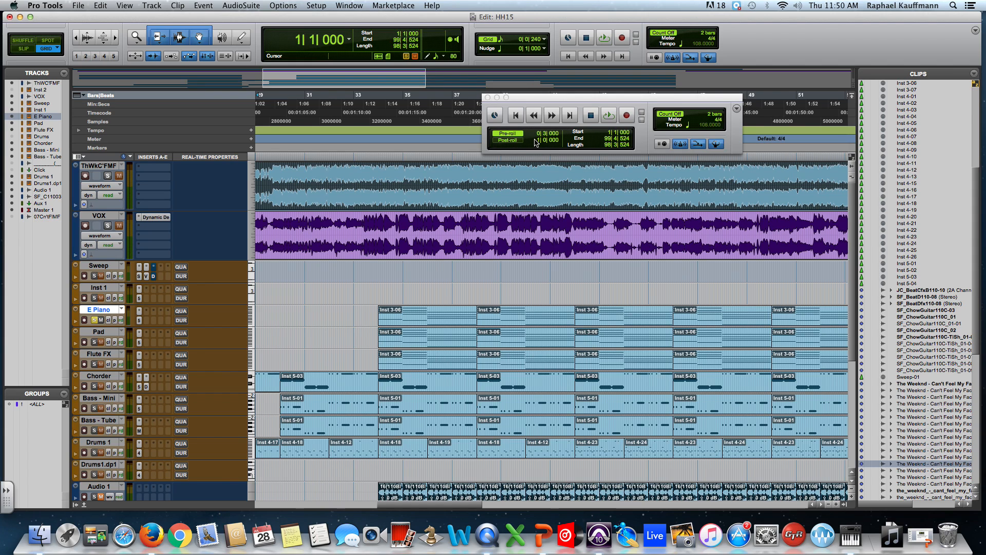
Toggle post-roll on and off, turn off pre-roll and close the floating Transport window.
{"action": "left_click", "coordinate": [516, 140]}
{"action": "left_click", "coordinate": [515, 141]}
{"action": "left_click", "coordinate": [516, 135]}
{"action": "left_click", "coordinate": [488, 98]}
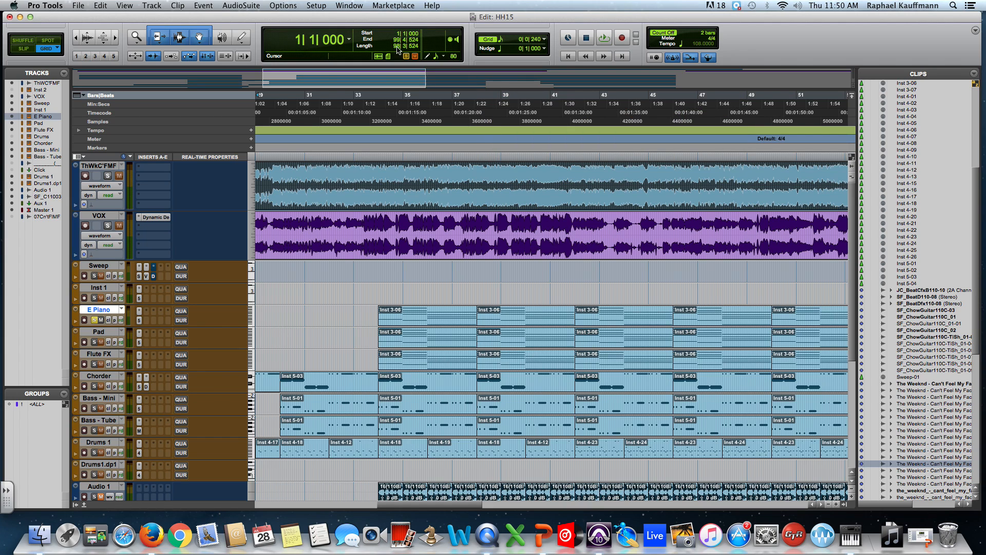